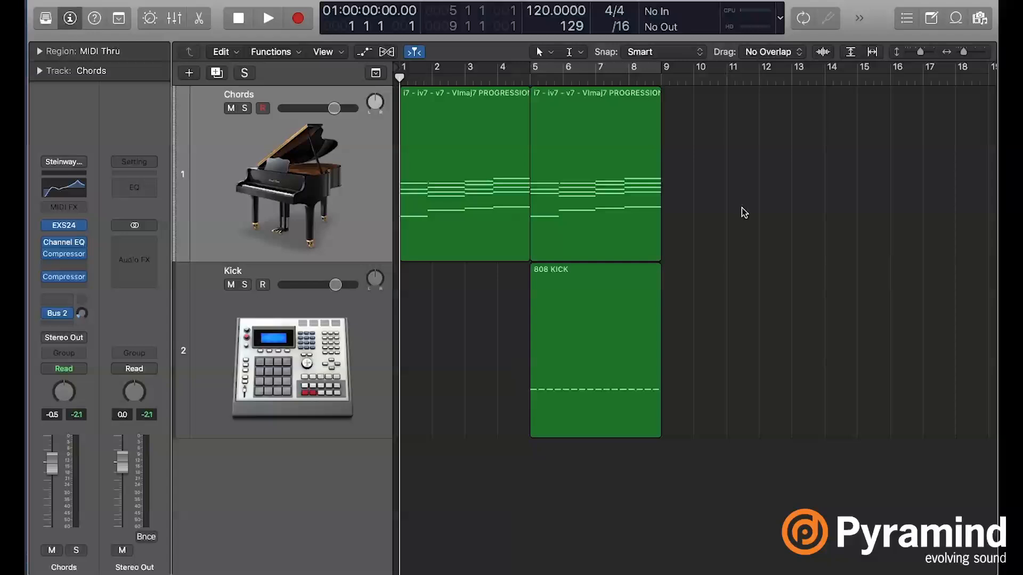
- Set the cycle range over bars 5 through 8 and play the chords with the Kick track muted
key(space)
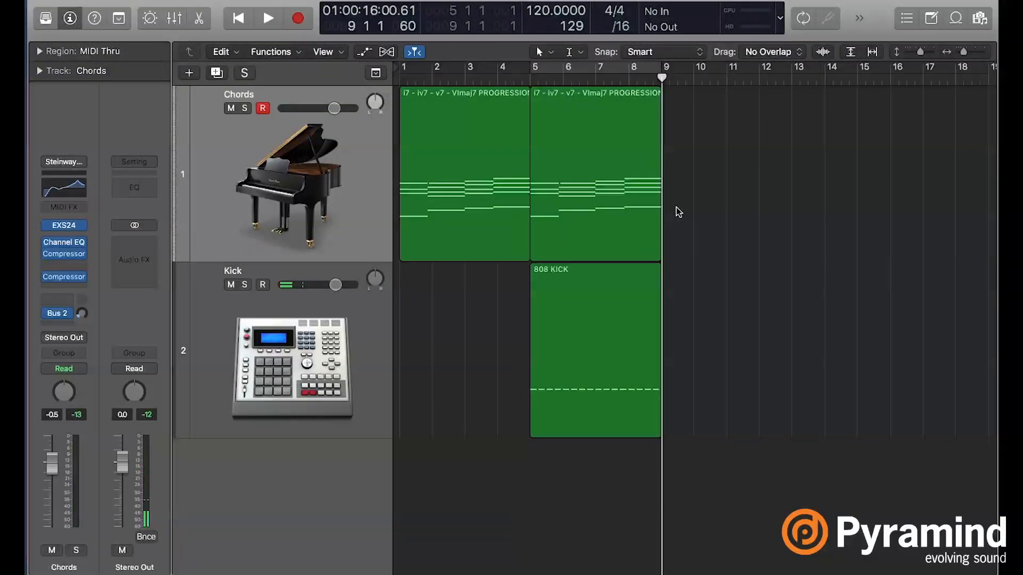
drag(405, 68, 622, 72)
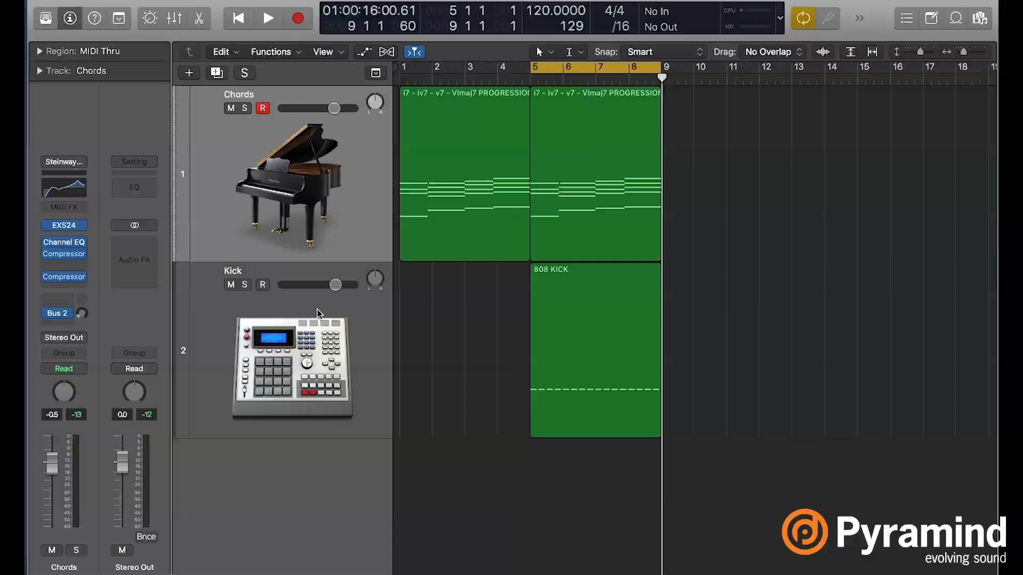
click(230, 286)
key(space)
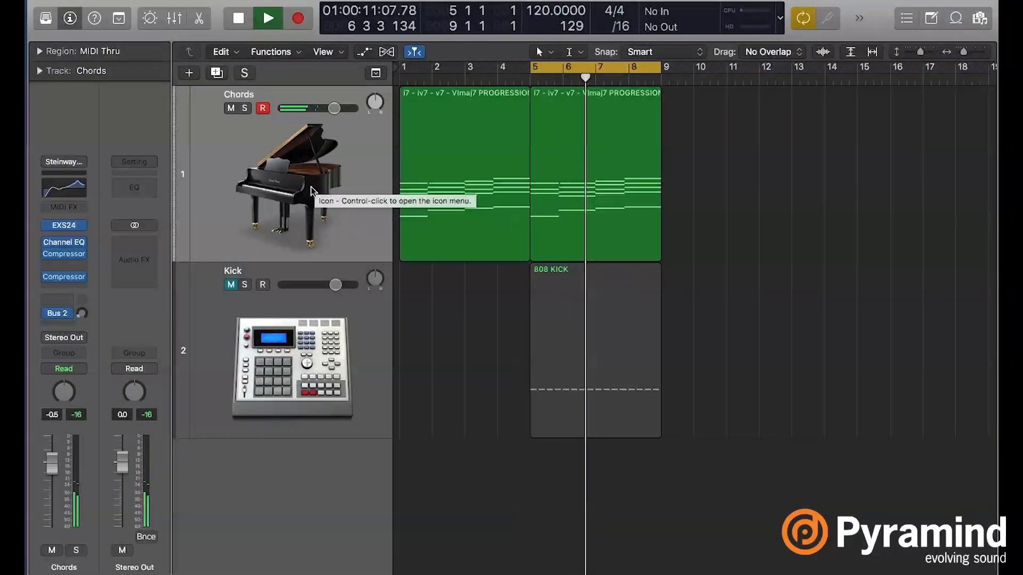
key(space)
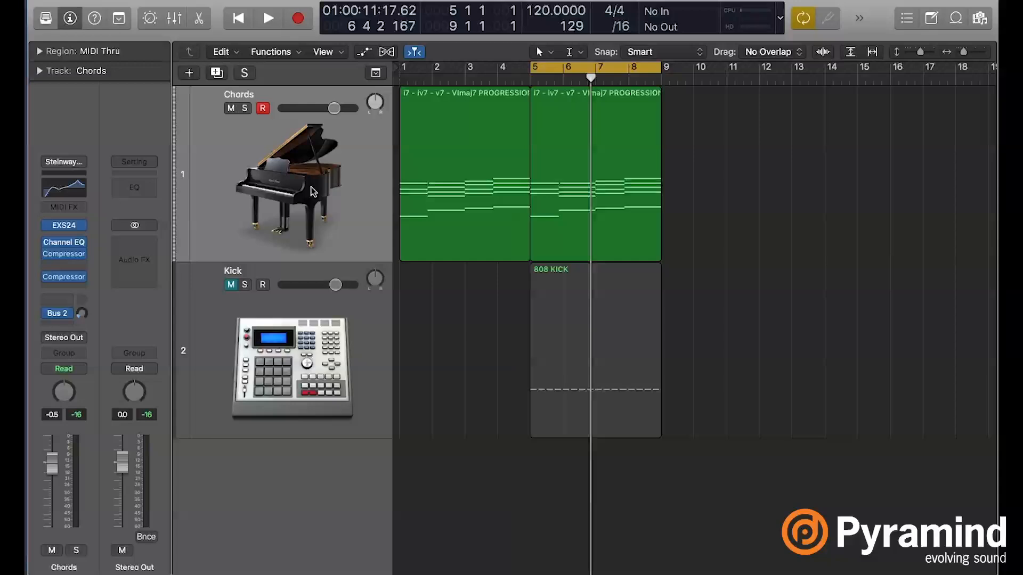
- Add a software instrument track below the Kick track with the Steinway Grand Piano patch
click(189, 75)
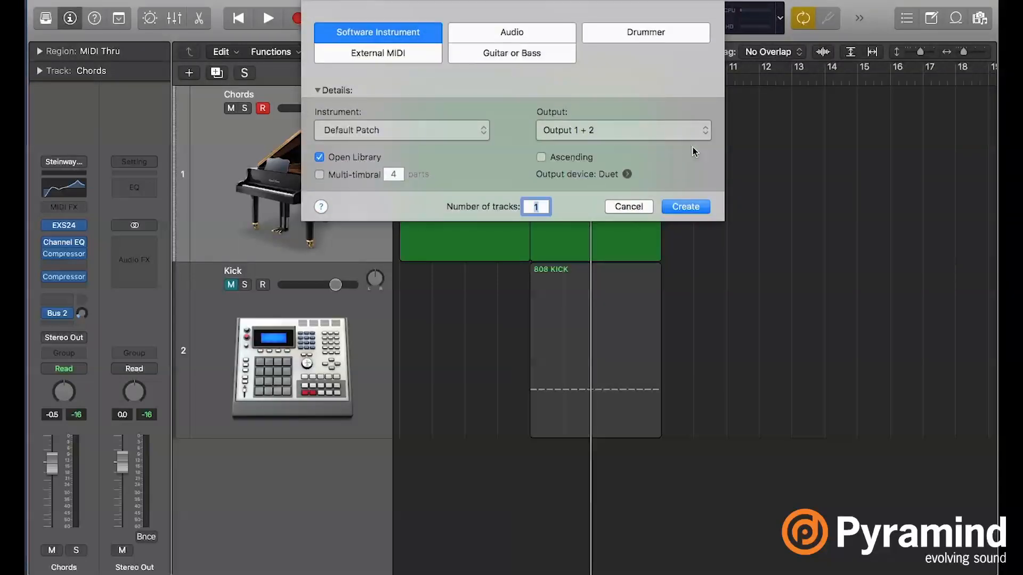
key(Return)
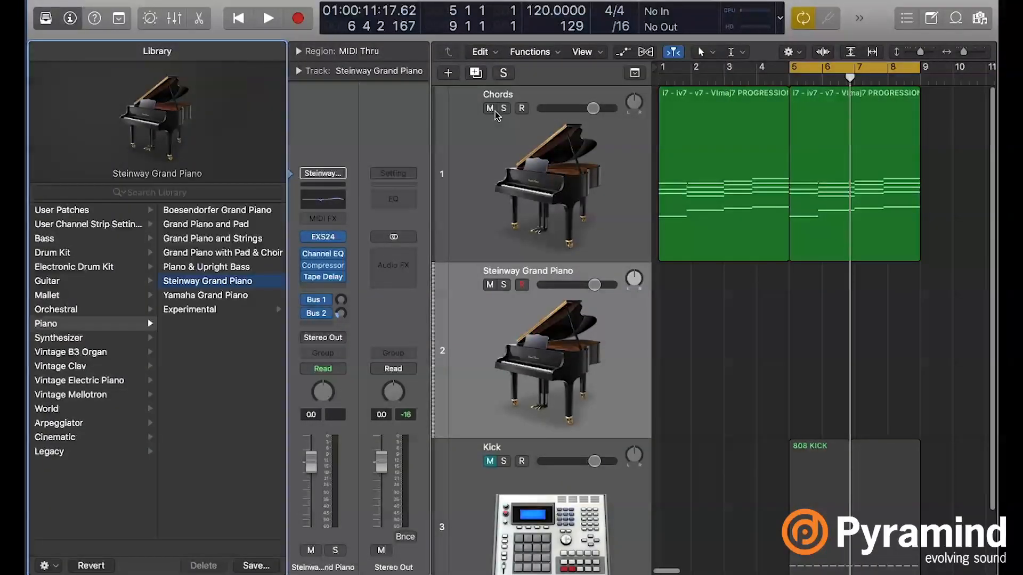
drag(565, 351, 554, 543)
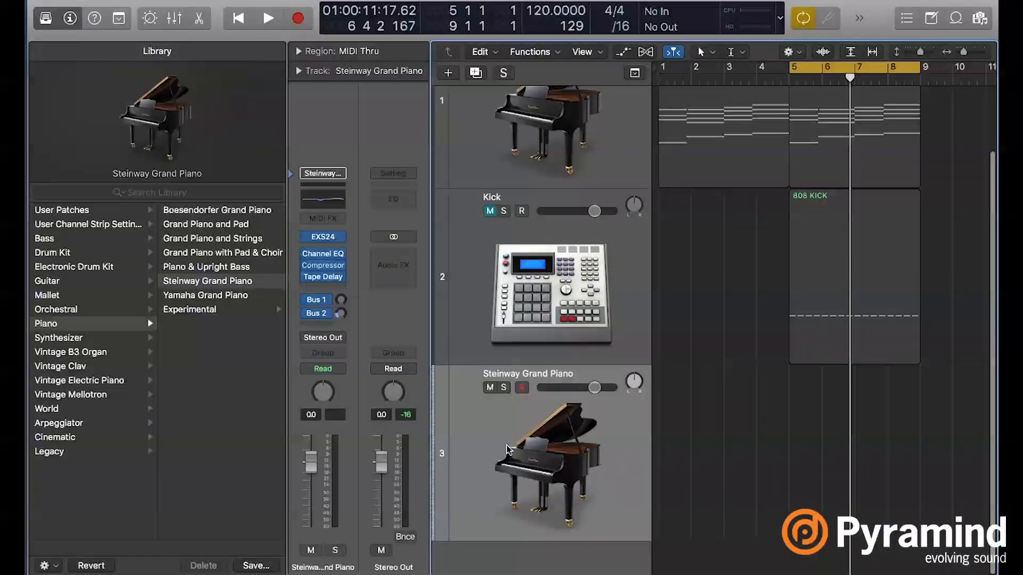
click(216, 284)
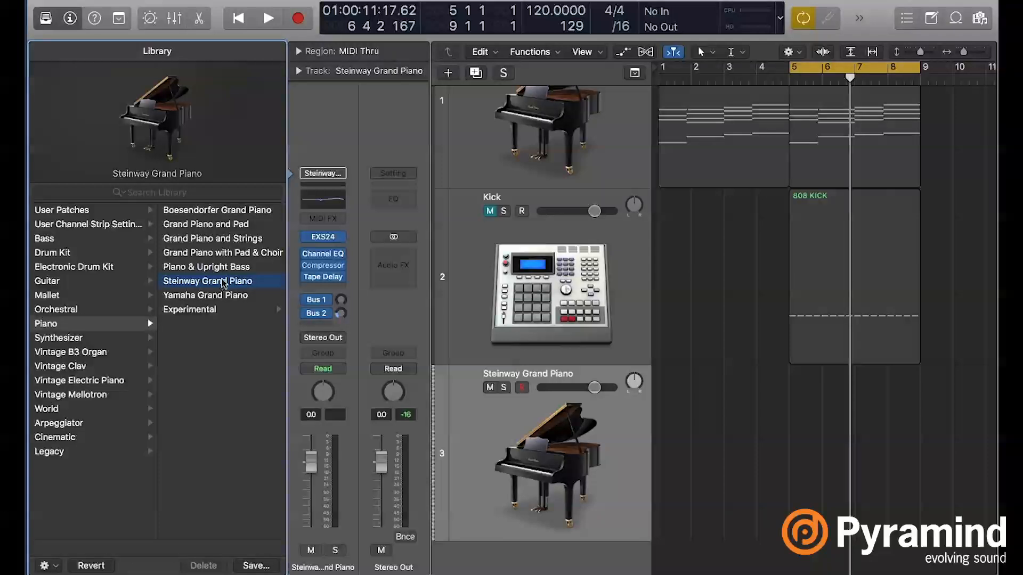
click(42, 19)
- Create an empty MIDI region spanning bars 5 through 8 on the Steinway Grand Piano track and open it in the Piano Roll
right_click(553, 409)
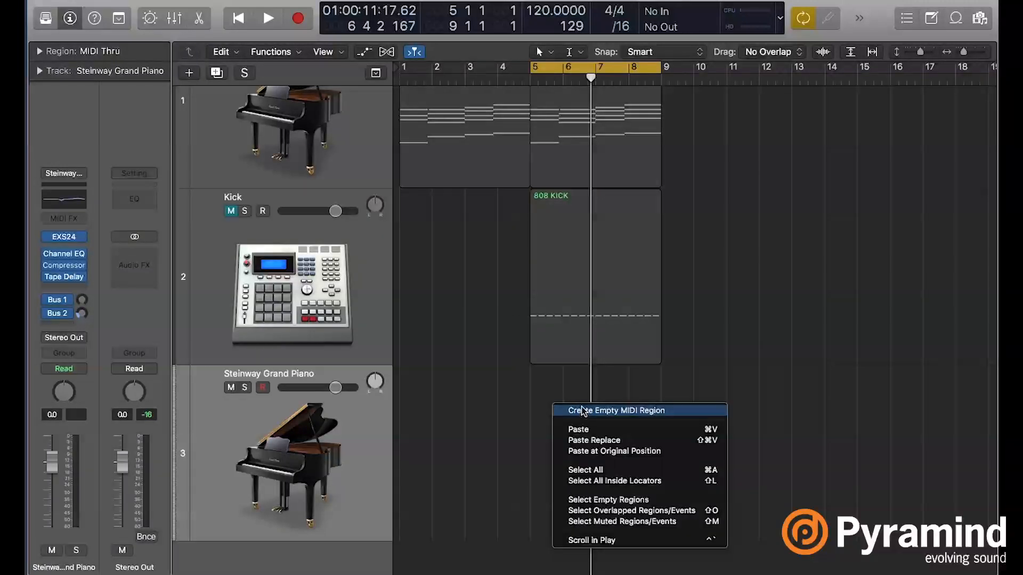
click(580, 409)
drag(556, 517, 648, 514)
double_click(628, 497)
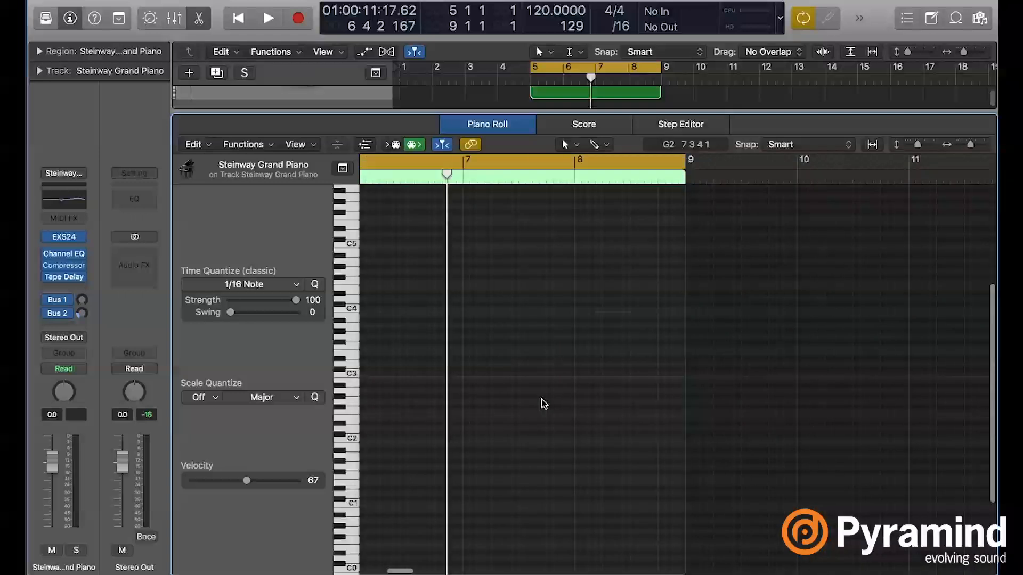
- Draw four consecutive one-bar notes, C3, D3, D#3 and G3, across bars 5 through 8 of the piano region, then close the editor
click(495, 375)
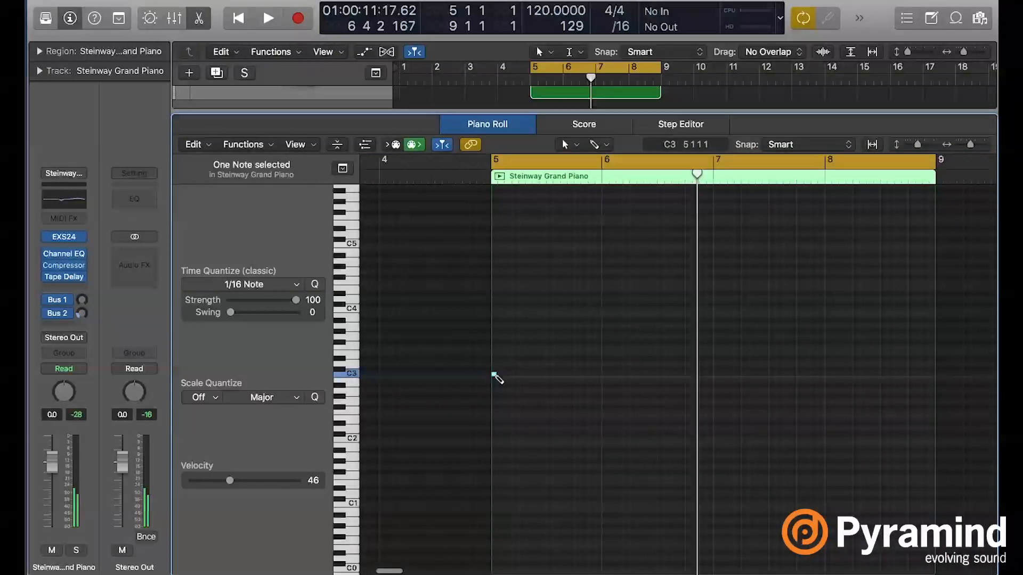
drag(506, 374, 601, 376)
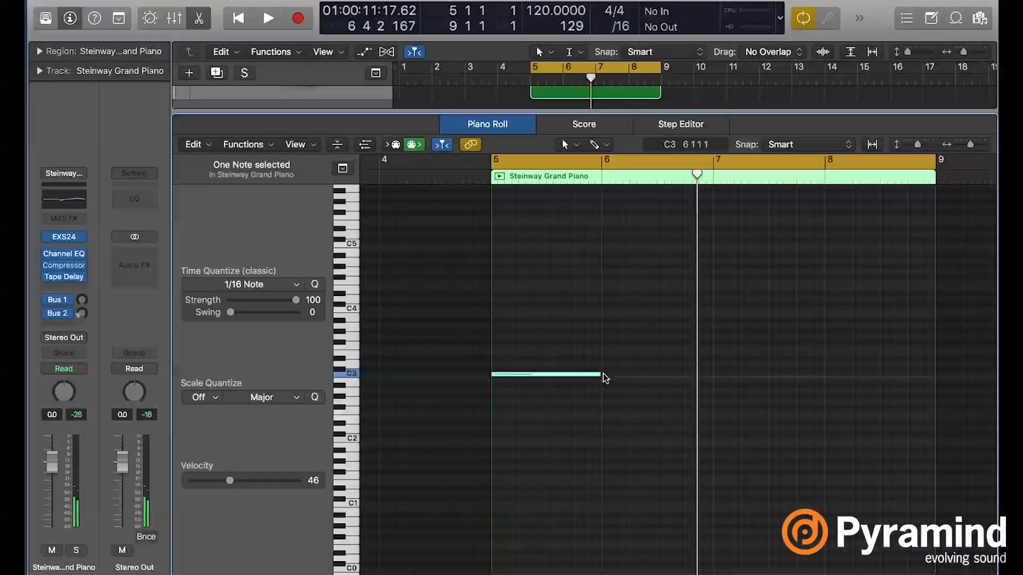
click(606, 364)
click(717, 358)
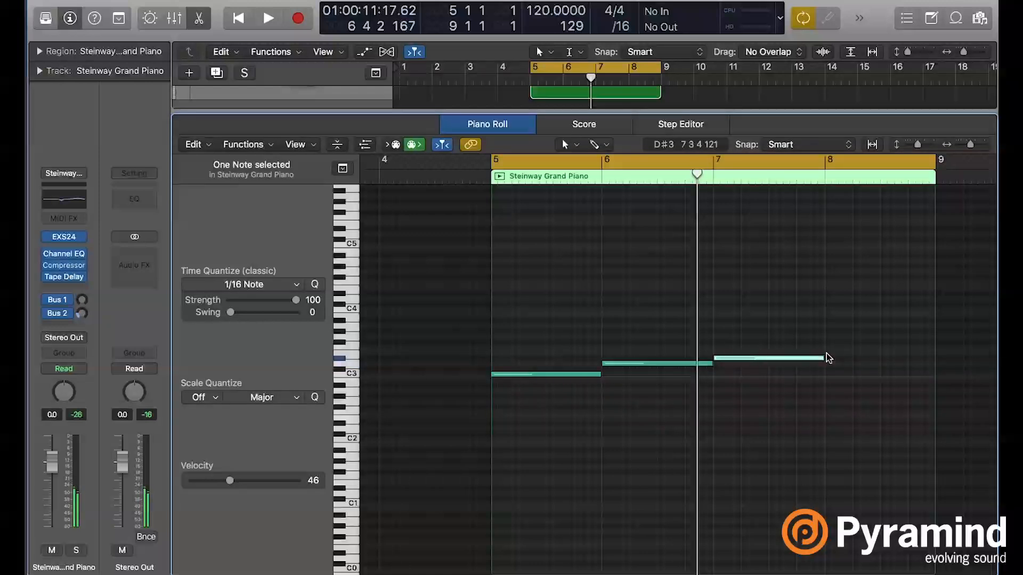
click(829, 337)
key(super+Left)
scroll(831, 366, right, 5)
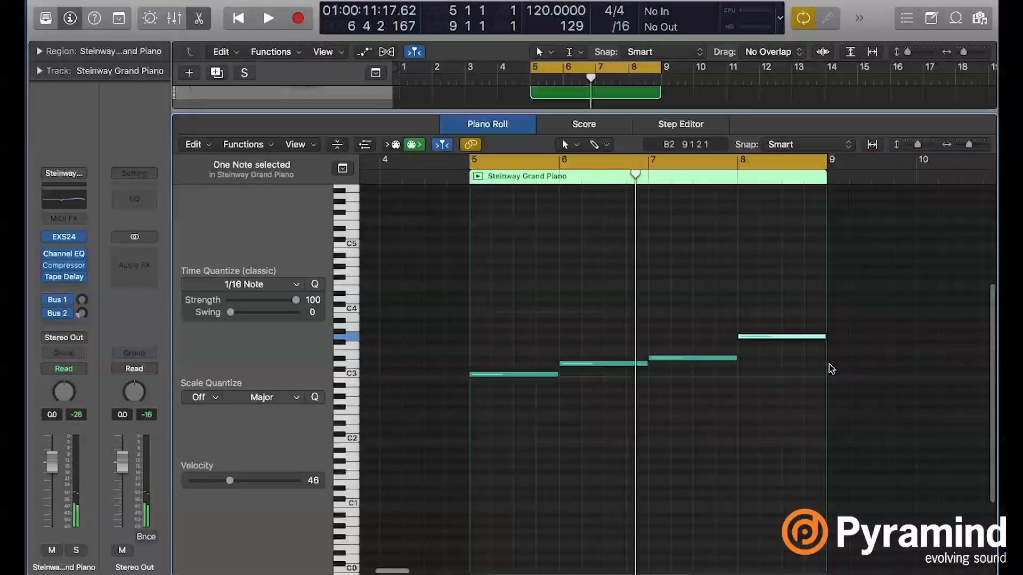
click(652, 439)
key(e)
click(468, 372)
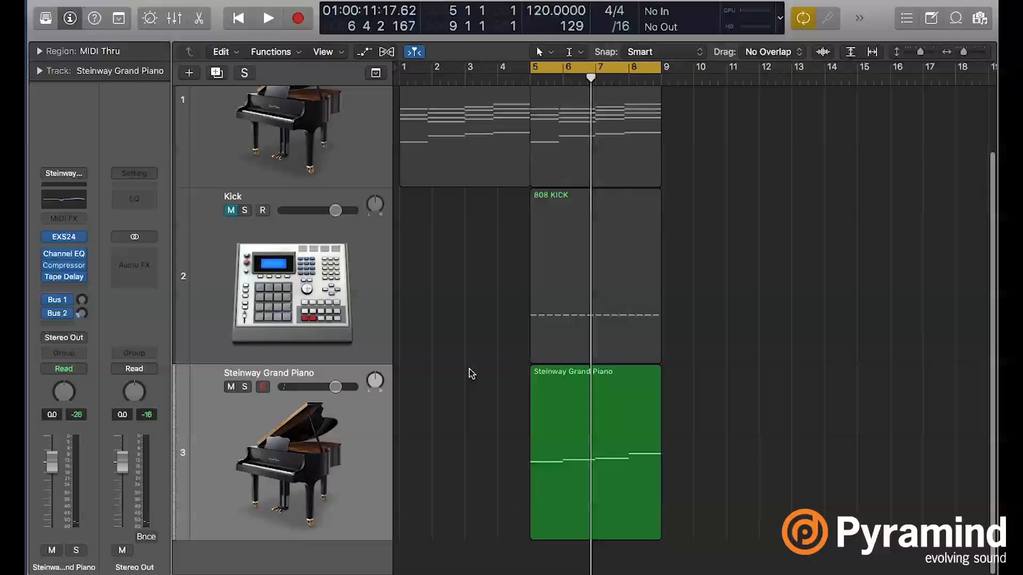
- Add another software instrument track using the Boutique 808 GB patch from the Drum Machine GB kits
click(188, 72)
key(Return)
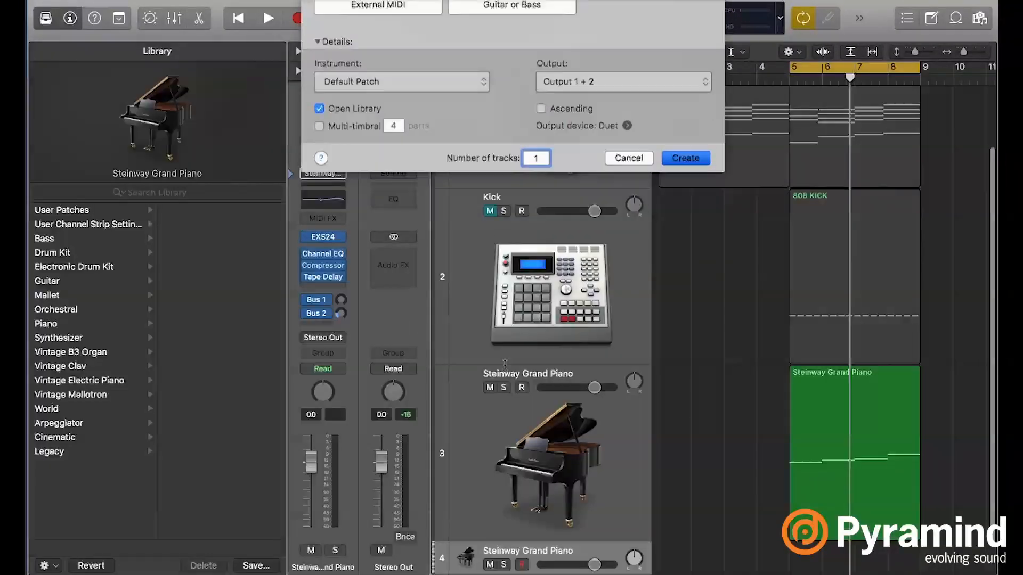
click(93, 270)
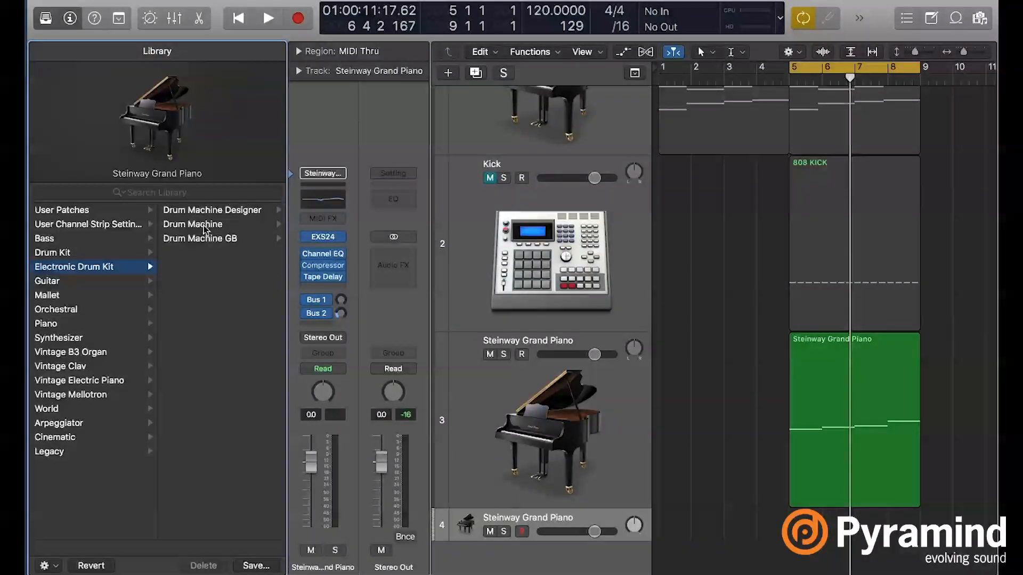
click(202, 240)
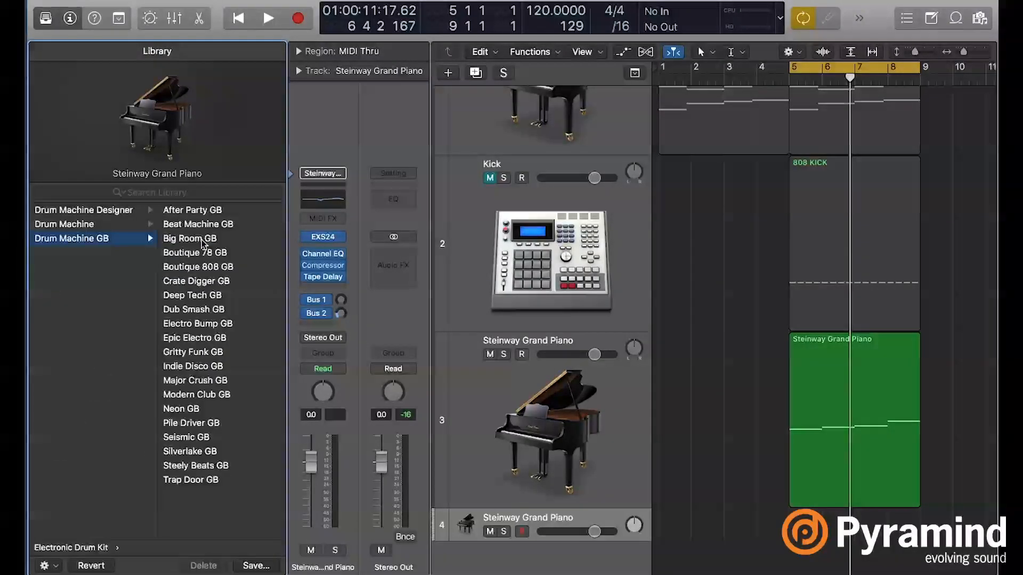
click(203, 270)
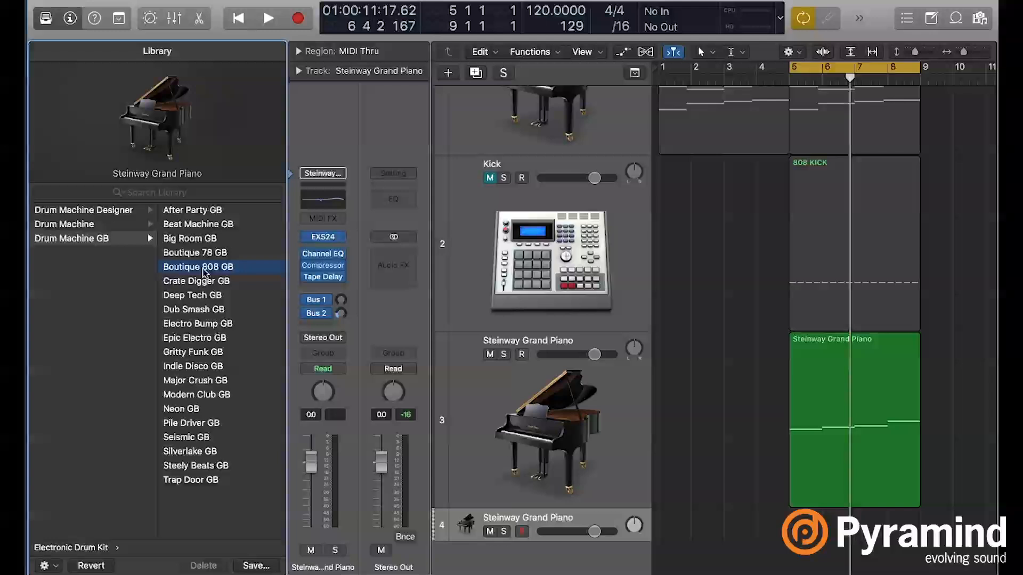
click(46, 18)
- Create an empty MIDI region spanning bars 5 through 8 on the Boutique 808 GB track and open it in the Piano Roll
scroll(510, 385, down, 1)
right_click(546, 527)
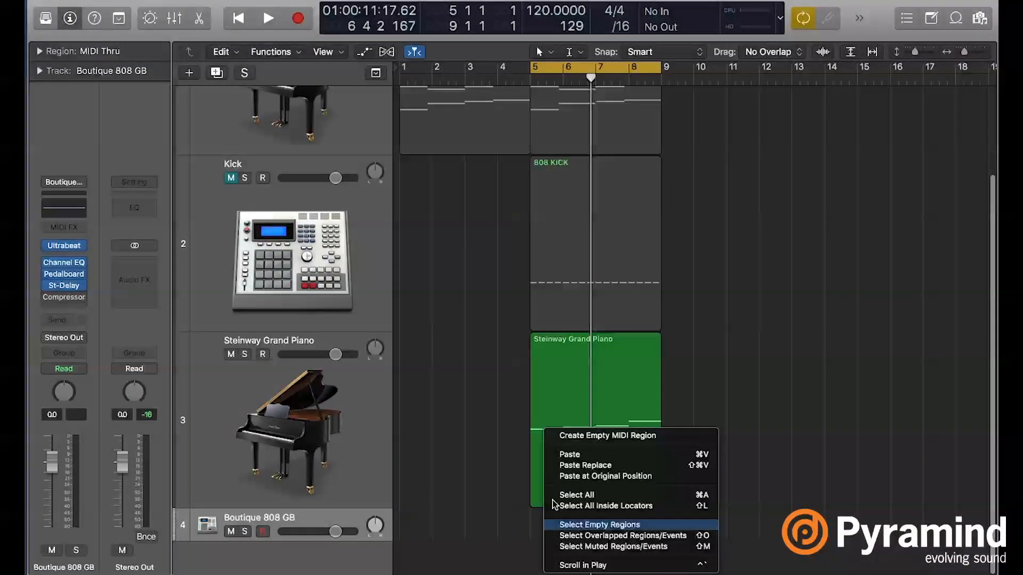
click(581, 432)
drag(562, 536, 662, 536)
key(e)
scroll(383, 356, down, 3)
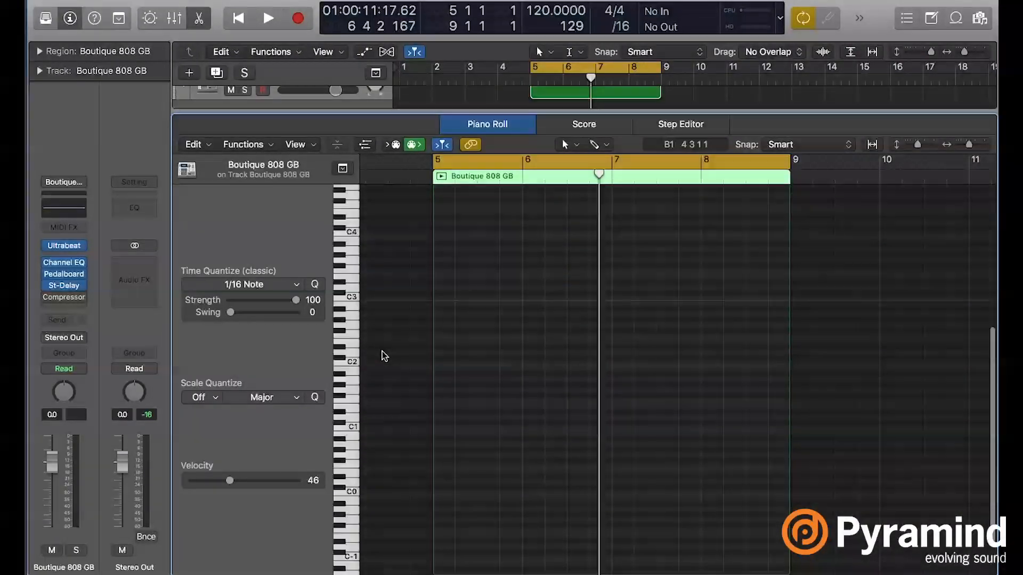
- Draw short C1 kick notes on all four beats of bar 5 at velocity 110
key(super+Right)
key(super+Right)
key(super+Right)
key(super+Right)
key(super+Right)
scroll(493, 400, left, 5)
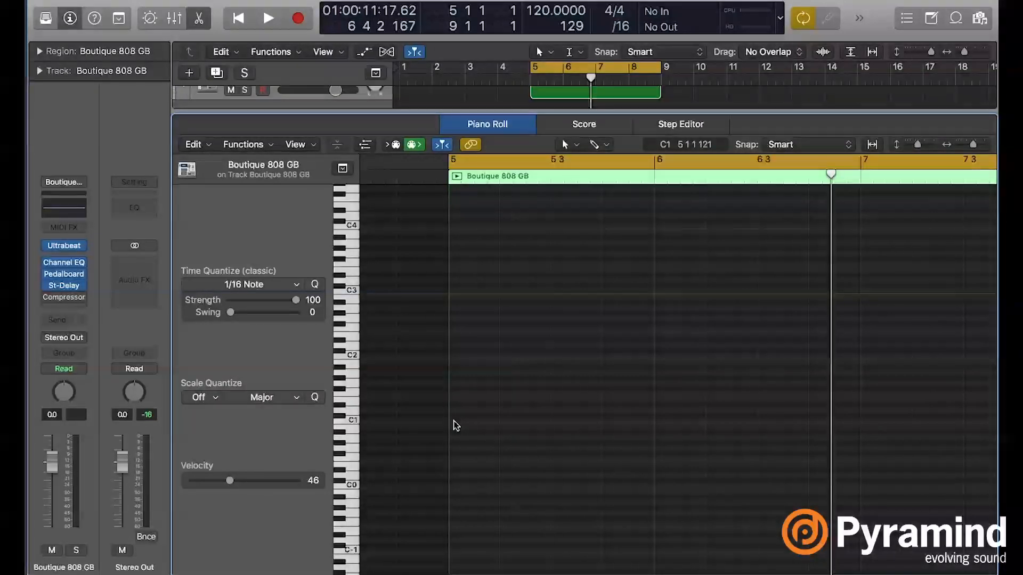
super+click(455, 421)
drag(654, 421, 473, 421)
drag(278, 489, 301, 483)
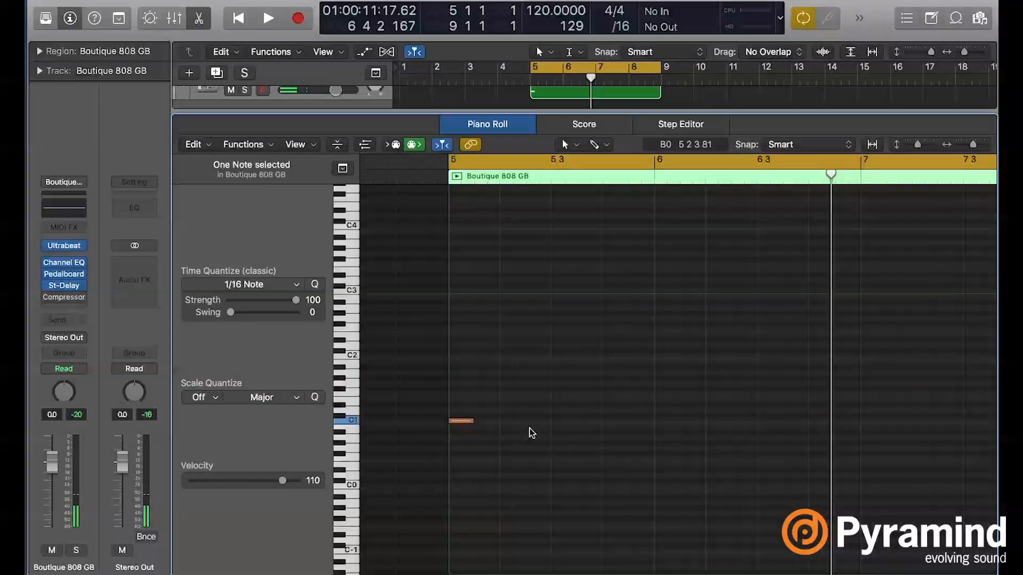
click(512, 427)
super+click(506, 421)
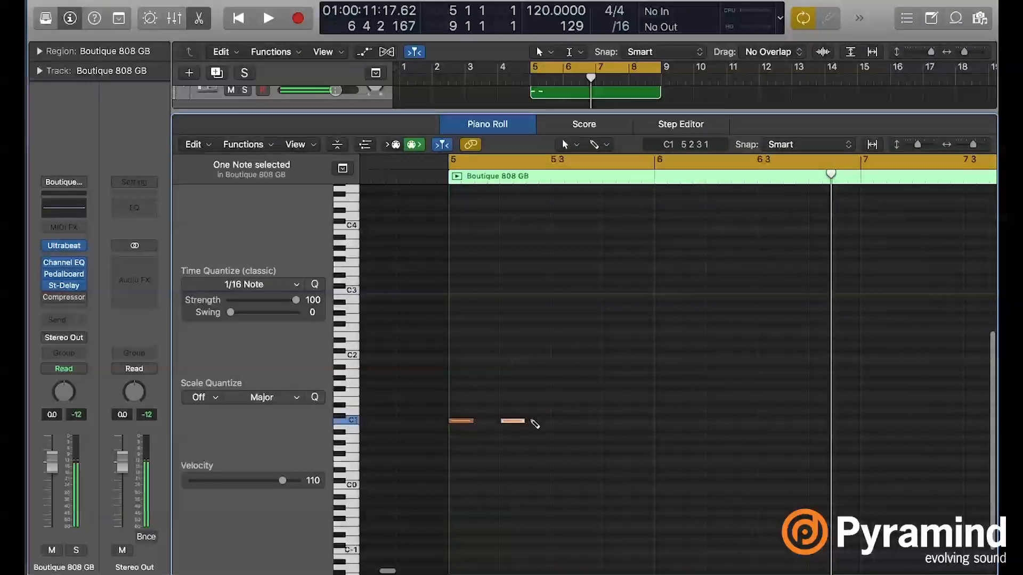
super+click(556, 421)
super+click(608, 424)
- Repeat the four kick notes of bar 5 through bar 8 and close the Piano Roll
key(super+Left)
drag(755, 449, 576, 395)
scroll(577, 395, right, 5)
key(super+r)
key(super+r)
key(super+r)
scroll(575, 396, left, 2)
click(532, 468)
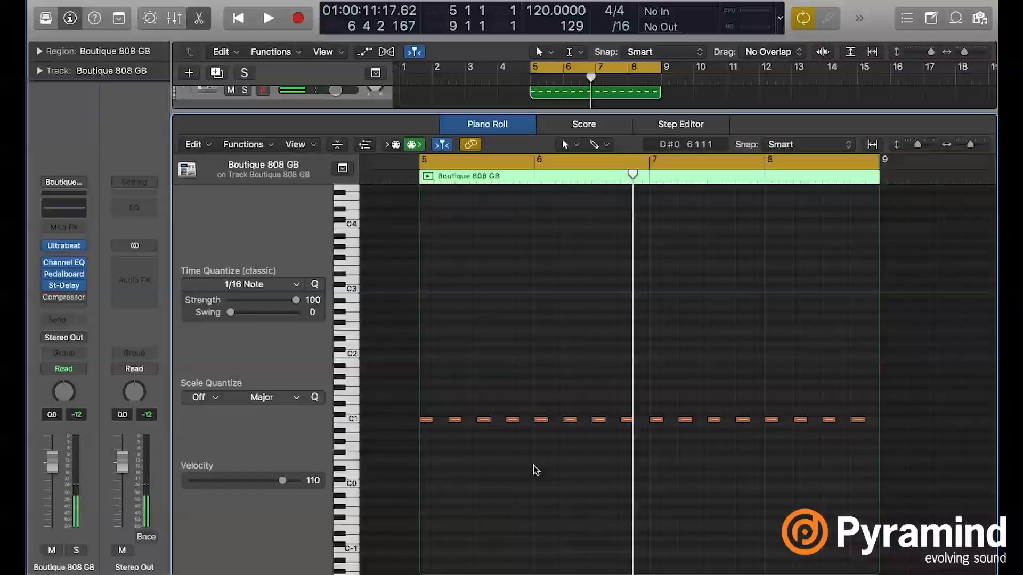
drag(535, 474, 414, 395)
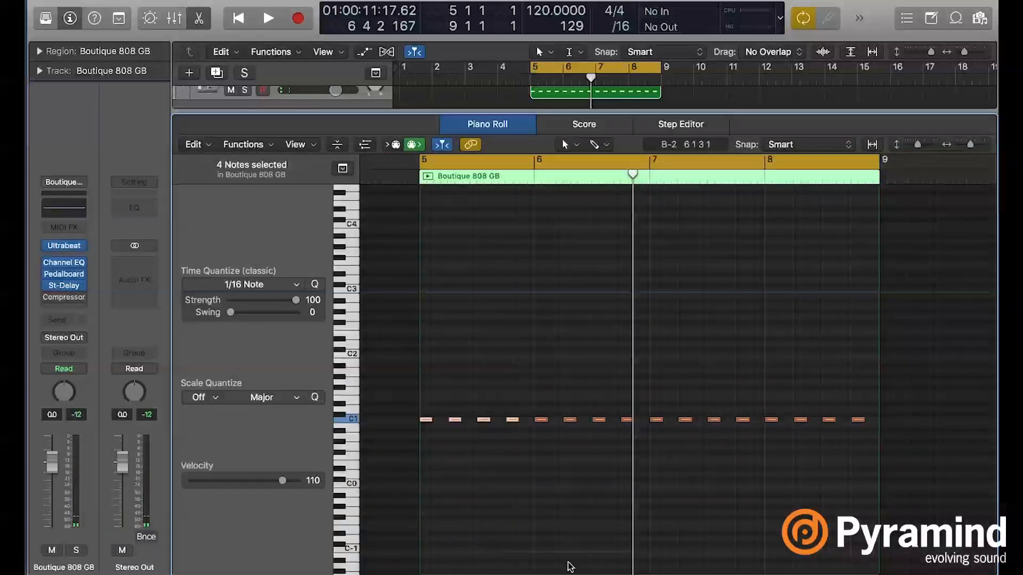
drag(529, 475, 379, 353)
click(605, 457)
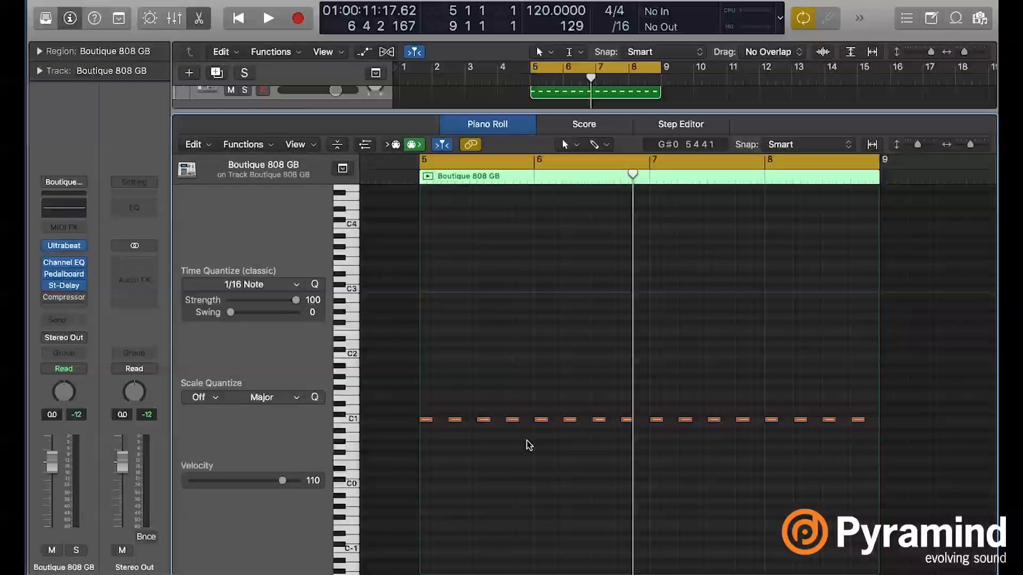
key(p)
scroll(502, 450, down, 1)
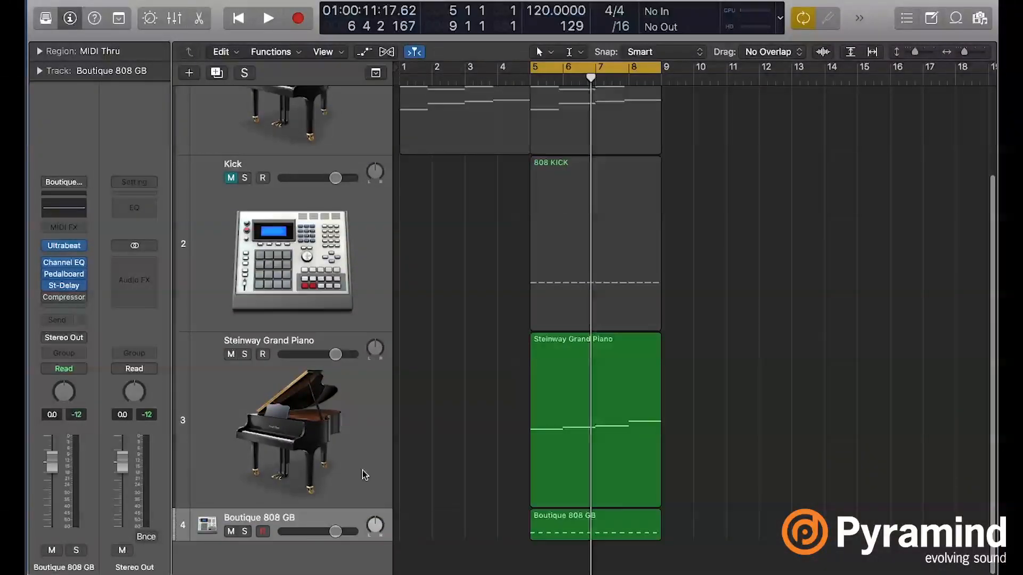
- Reduce the height of the Steinway Grand Piano track and play it together with the Boutique 808 GB kick
click(333, 456)
scroll(333, 456, down, 1)
scroll(333, 456, up, 1)
drag(300, 504, 301, 501)
key(space)
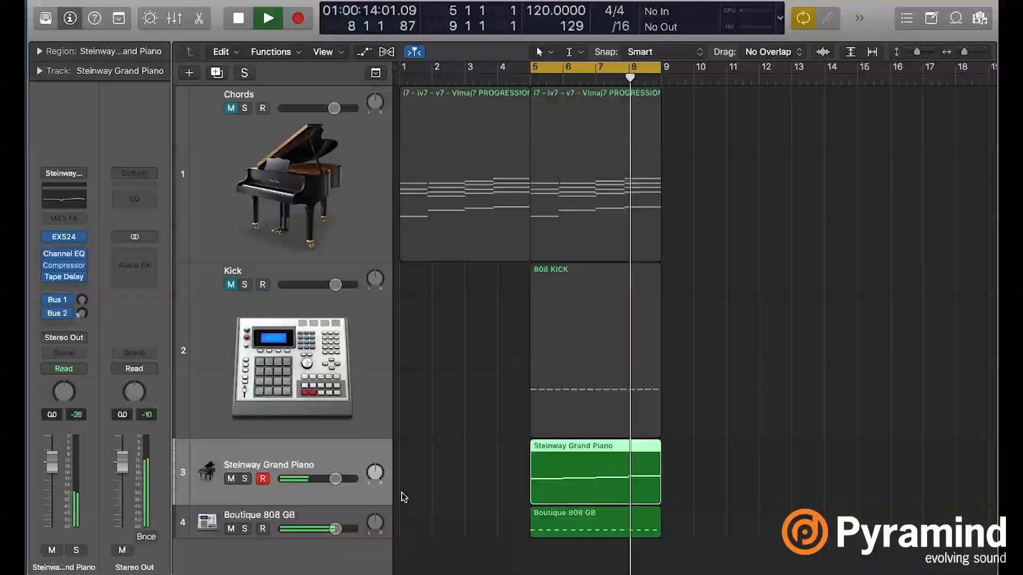
key(space)
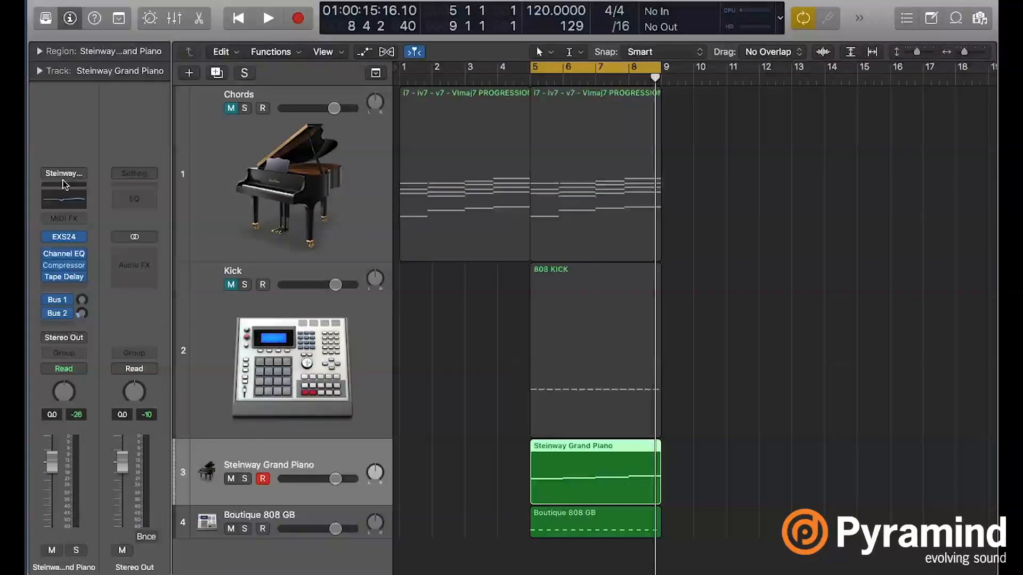
- Insert a stereo Compressor after Tape Delay on the Steinway Grand Piano track and set its side chain to Inst 3 - Kick
click(64, 285)
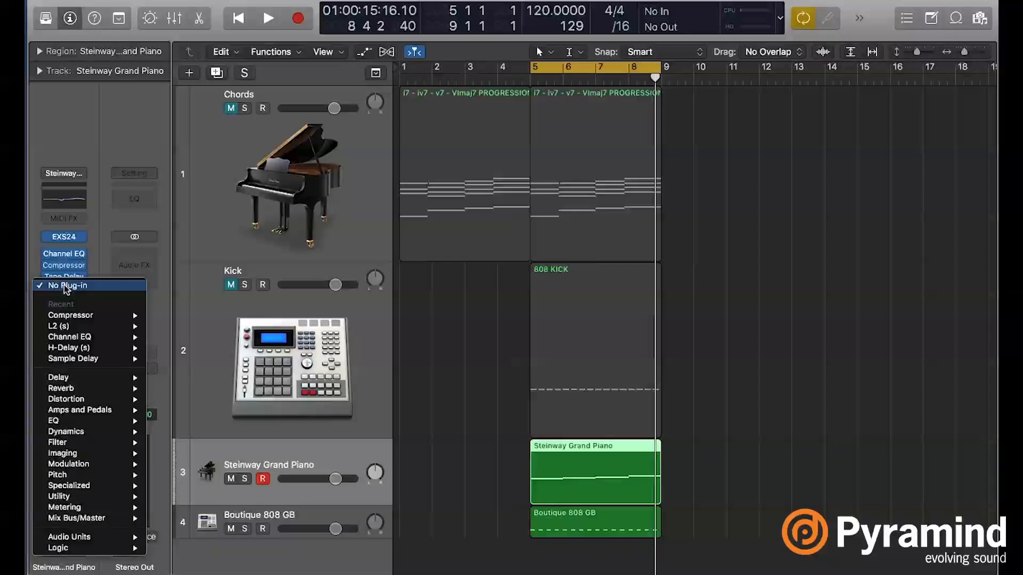
mouse_move(79, 319)
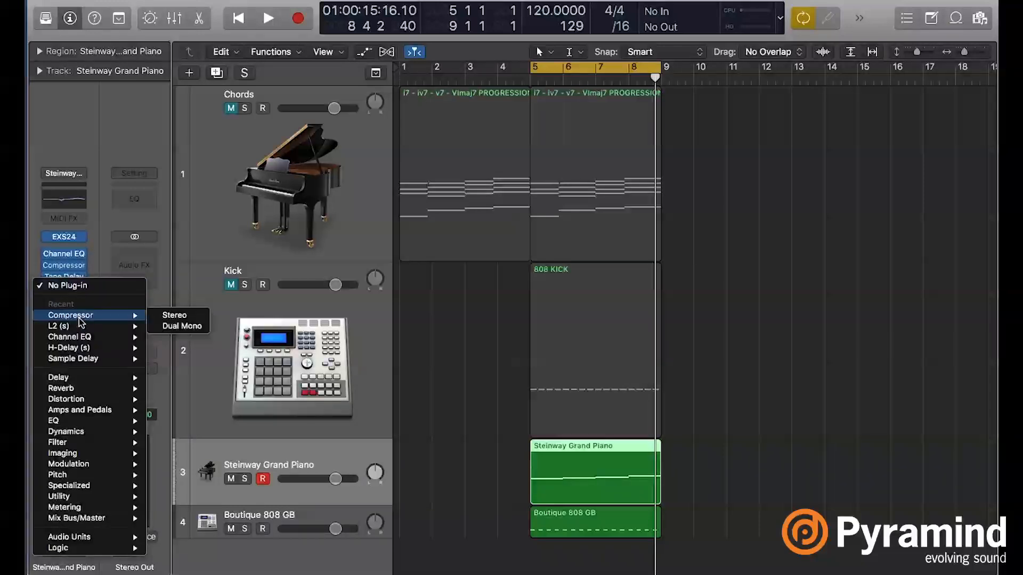
click(186, 316)
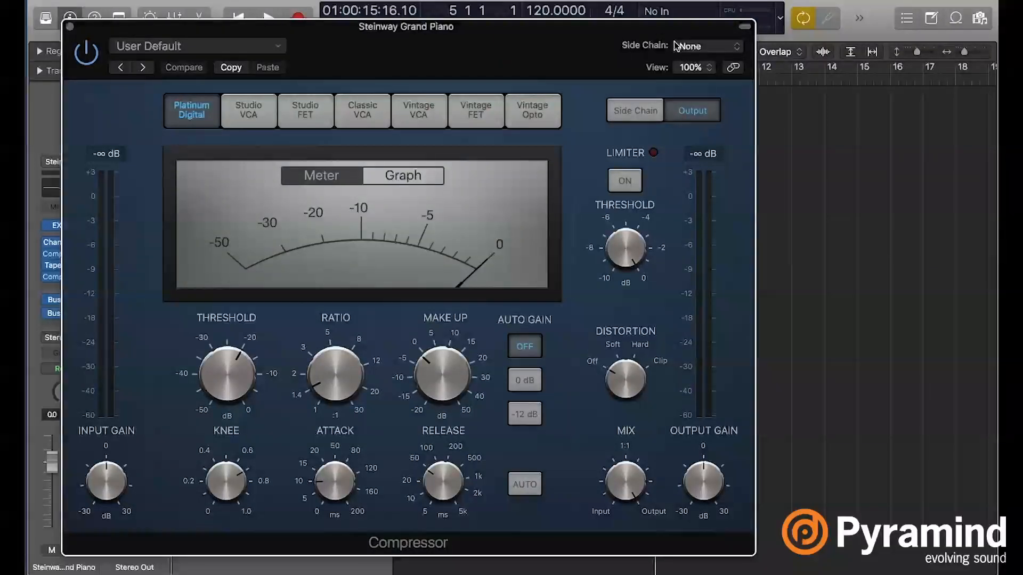
click(715, 51)
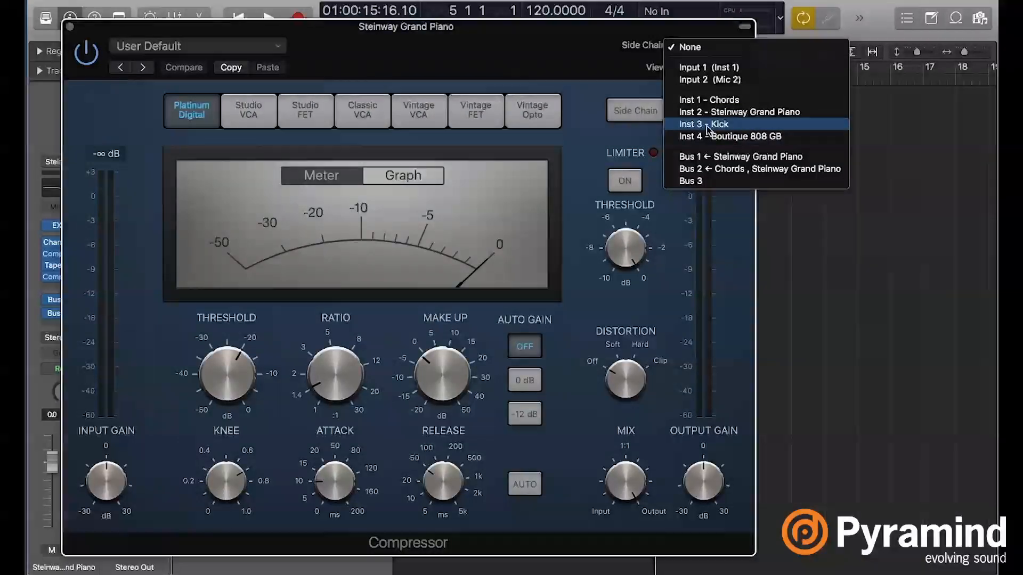
click(723, 124)
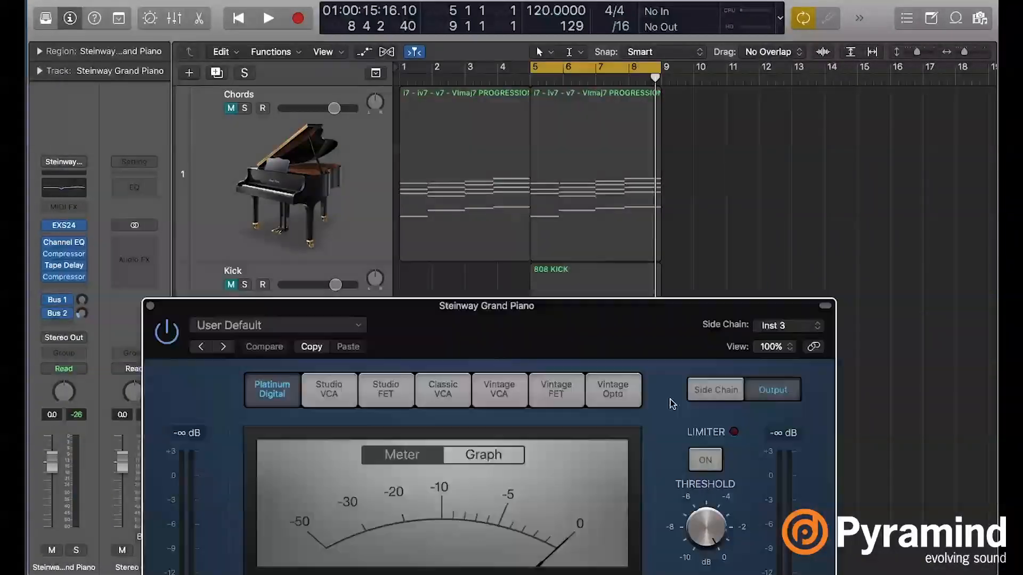
- Move the compressor window aside and rename the Boutique 808 GB track as KICK NEW
drag(670, 404, 956, 171)
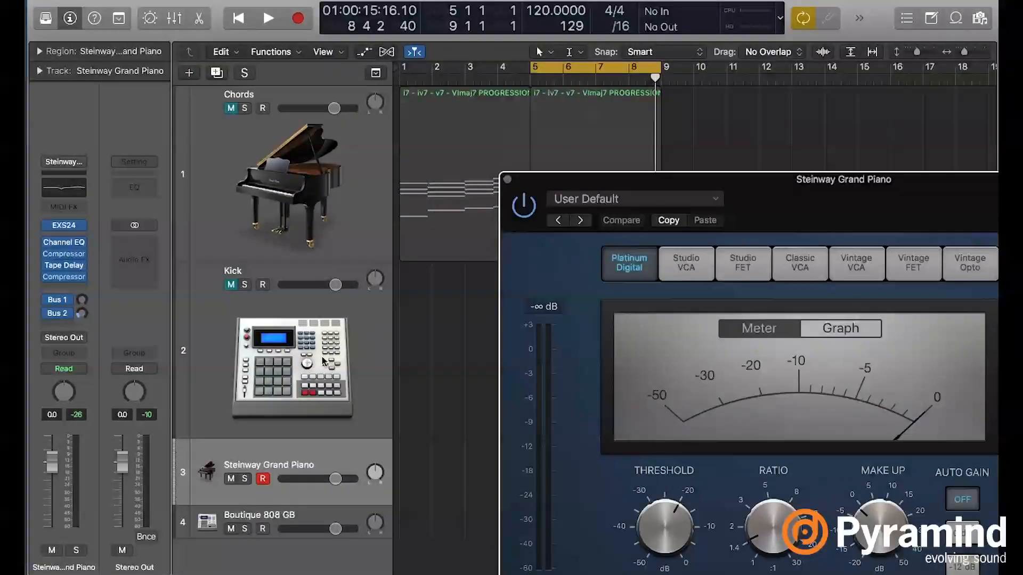
click(324, 360)
drag(551, 178, 716, 261)
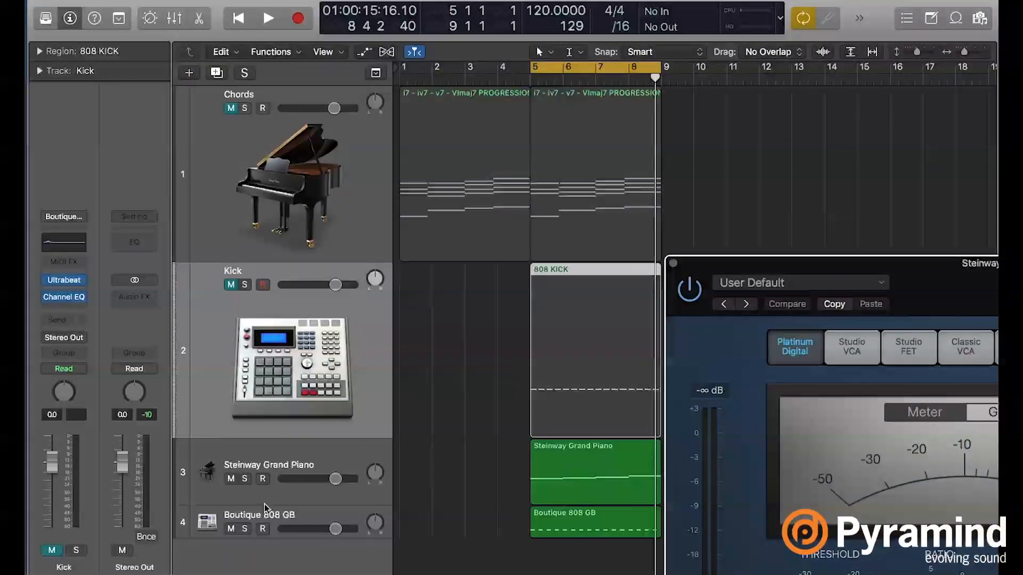
click(258, 520)
double_click(258, 515)
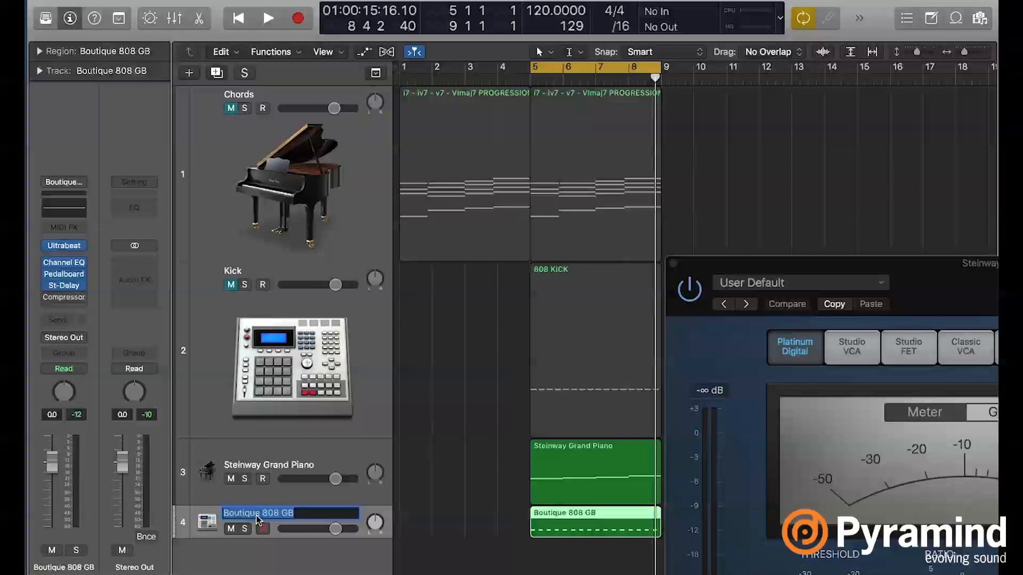
text(KICK NEW)
key(Return)
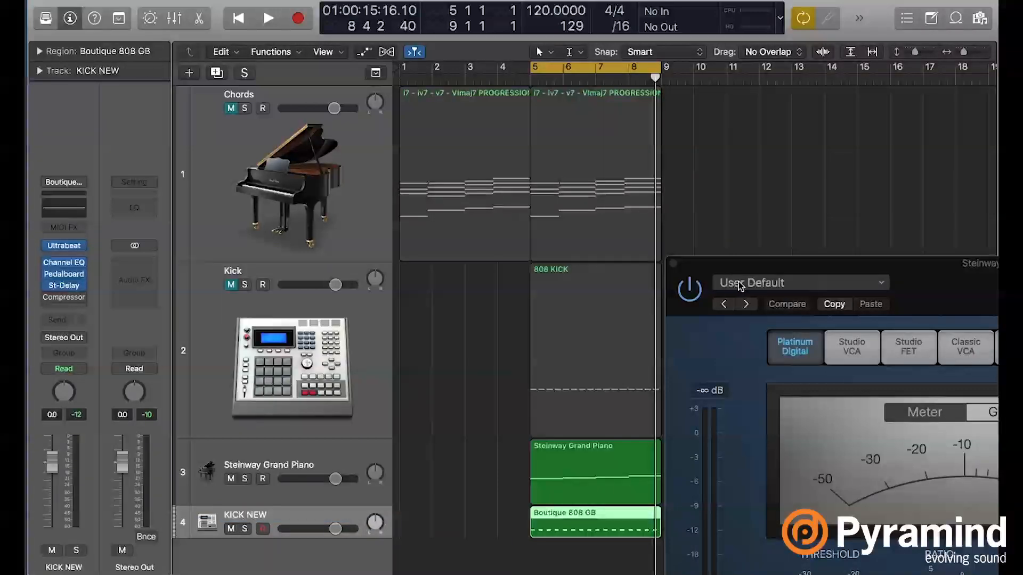
- Set the Steinway Grand Piano compressor's side chain to Inst 4 - KICK NEW
drag(925, 286, 480, 1)
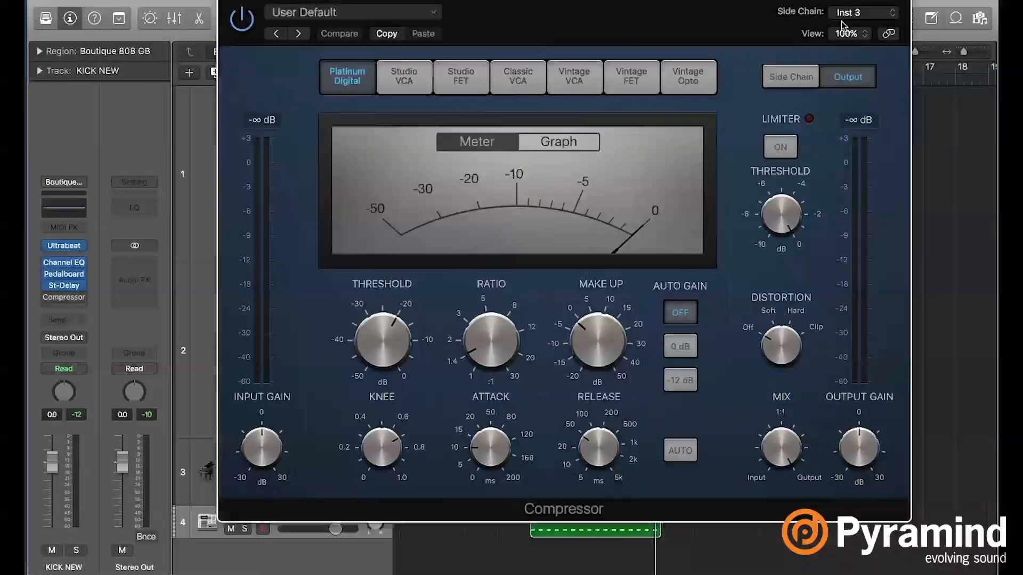
click(859, 13)
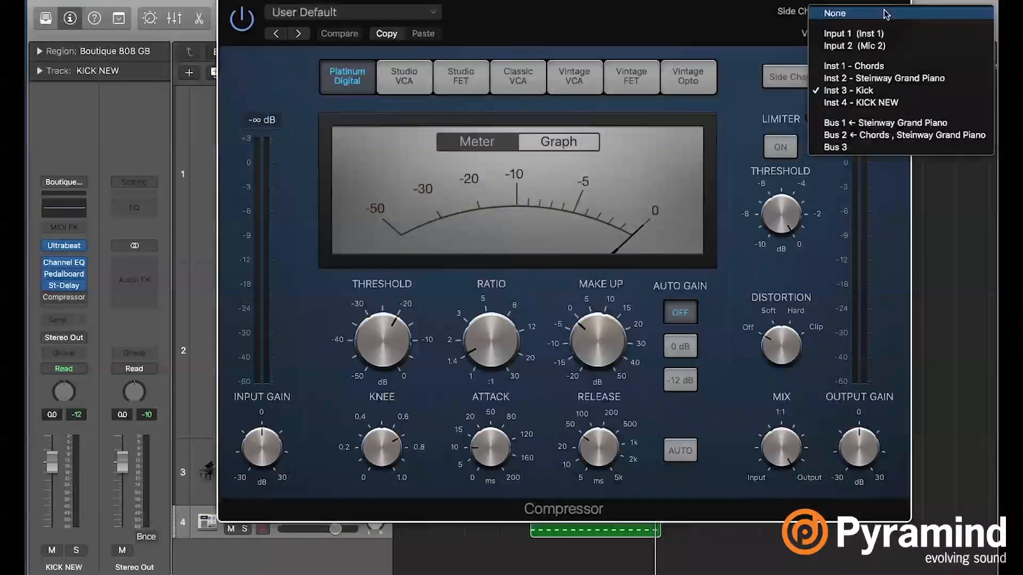
click(886, 106)
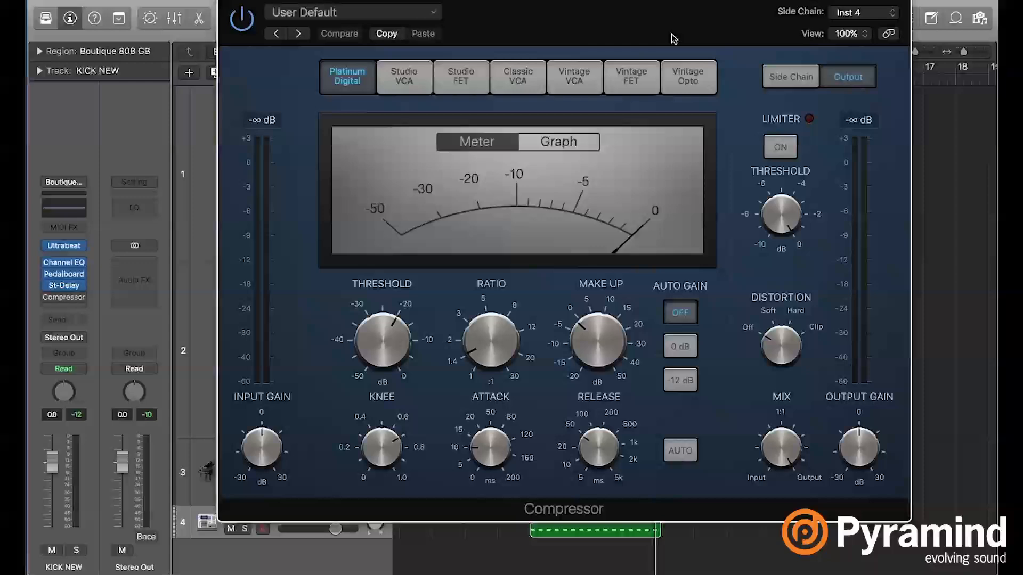
drag(673, 39, 707, 48)
click(899, 22)
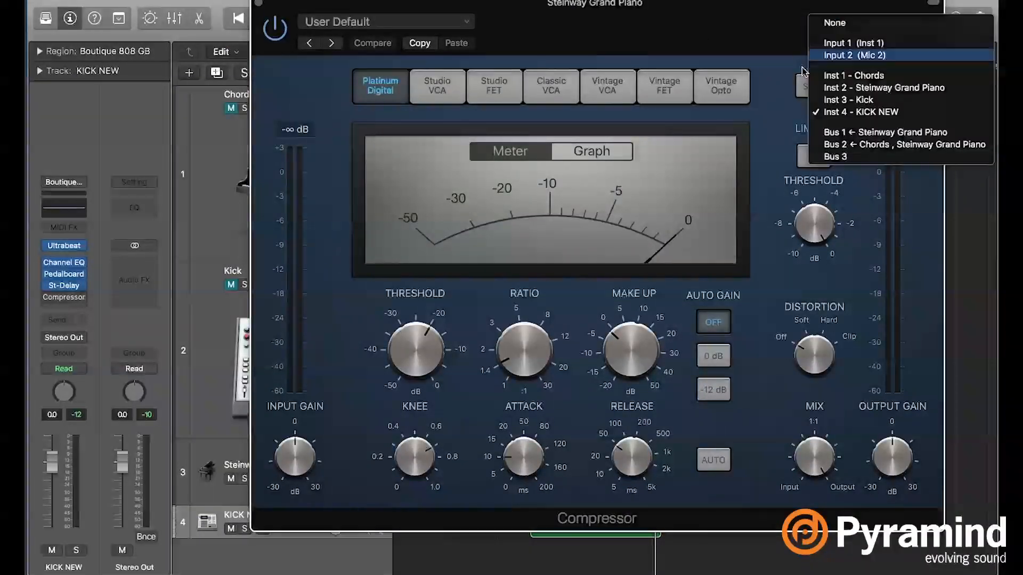
click(879, 112)
- Switch the piano's compressor to the Vintage FET model and play the loop to check its gain reduction
drag(597, 31, 569, 50)
click(738, 86)
key(space)
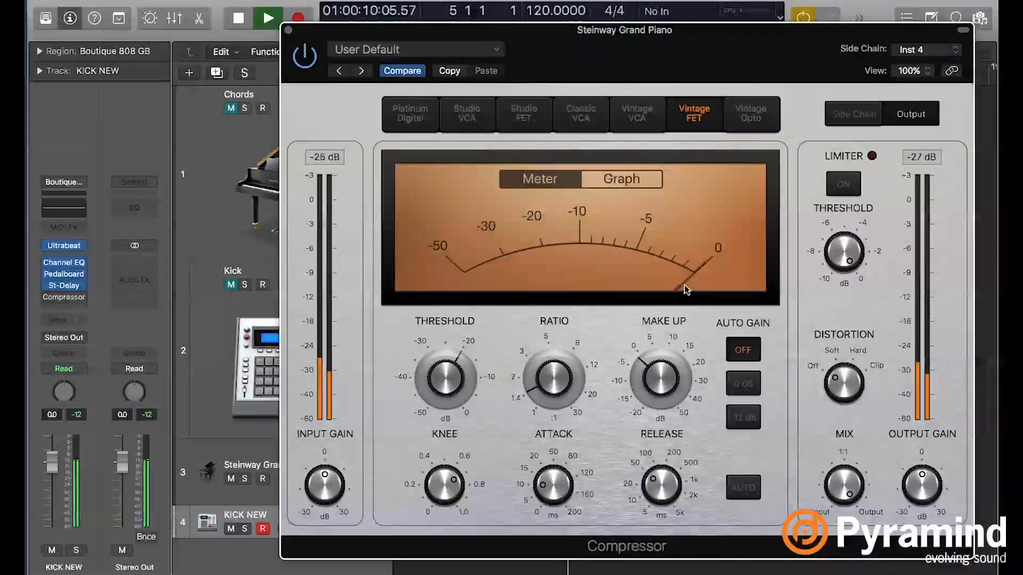
key(space)
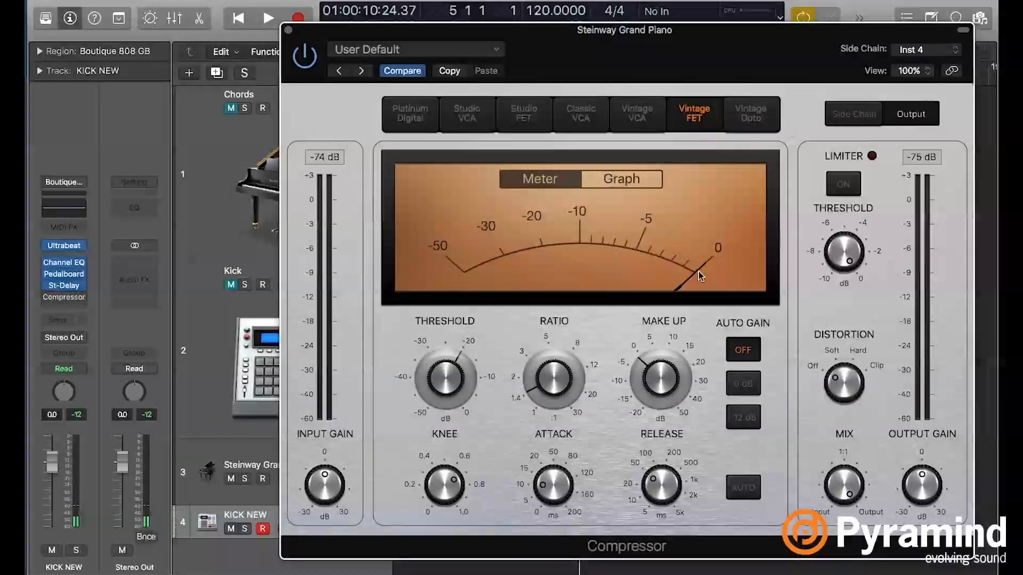
key(space)
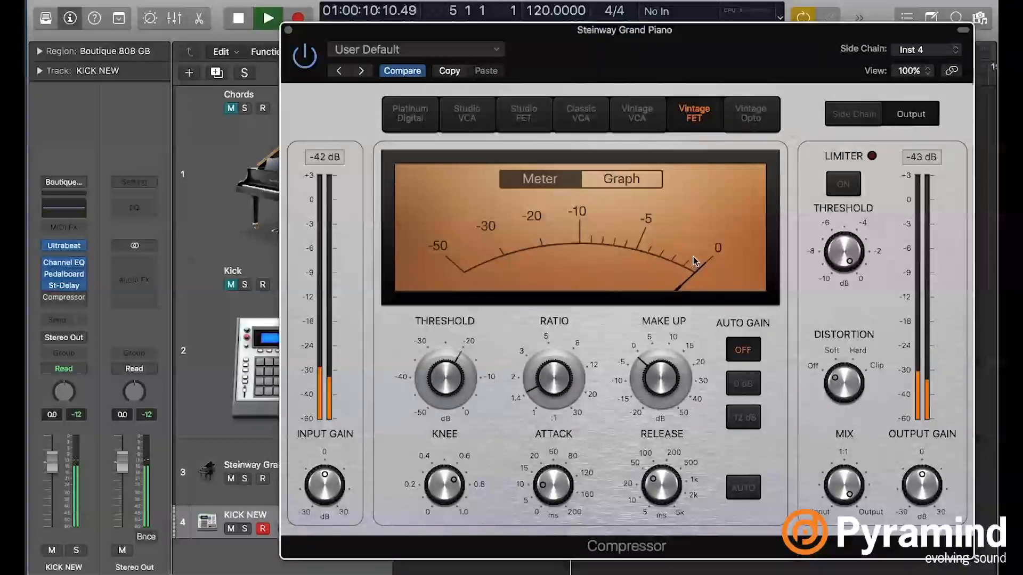
key(space)
- Audition the loop with the side chain set to None and restore the side chain to Inst 4 - KICK NEW
click(915, 54)
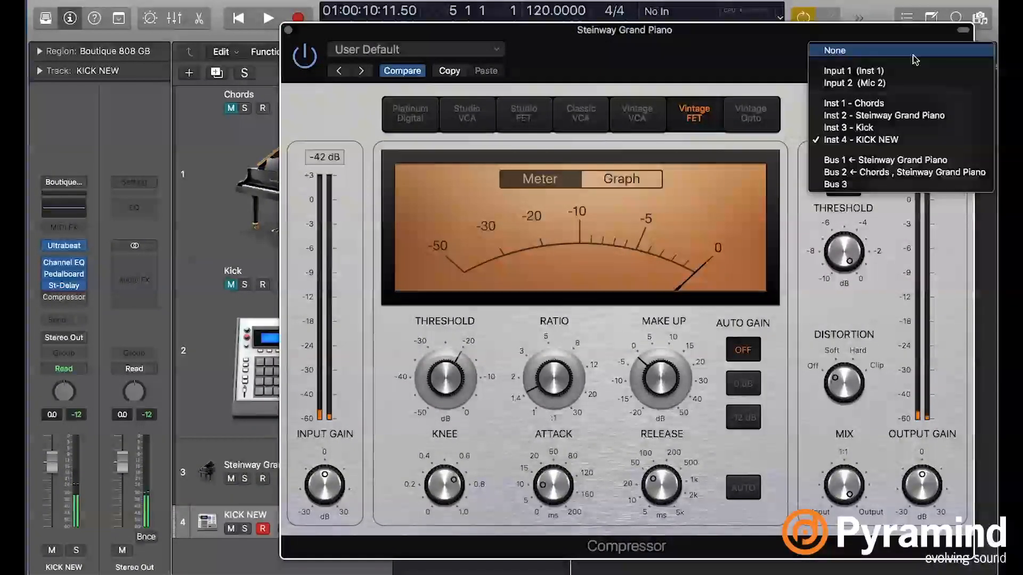
click(895, 51)
key(space)
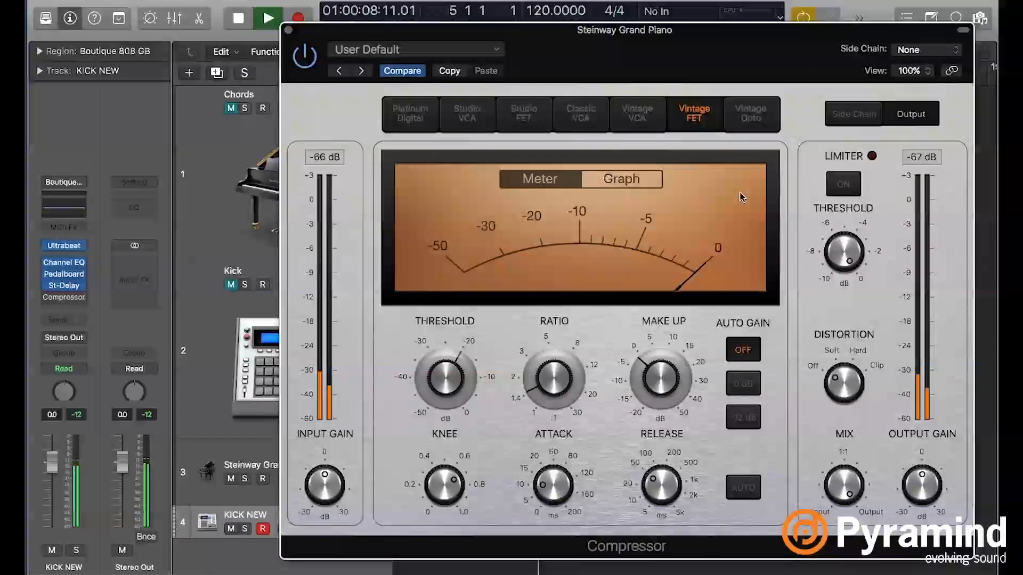
key(space)
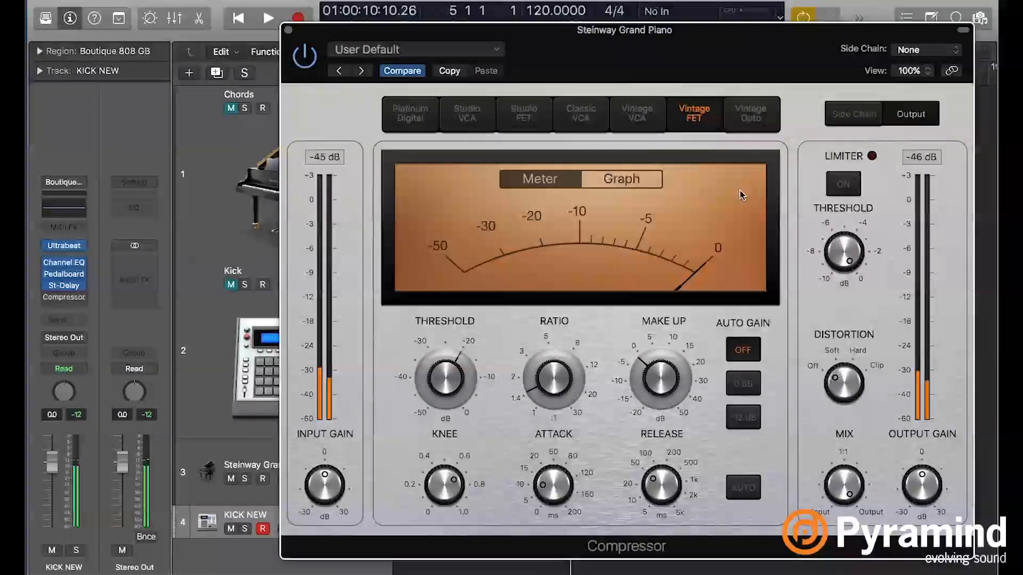
click(926, 49)
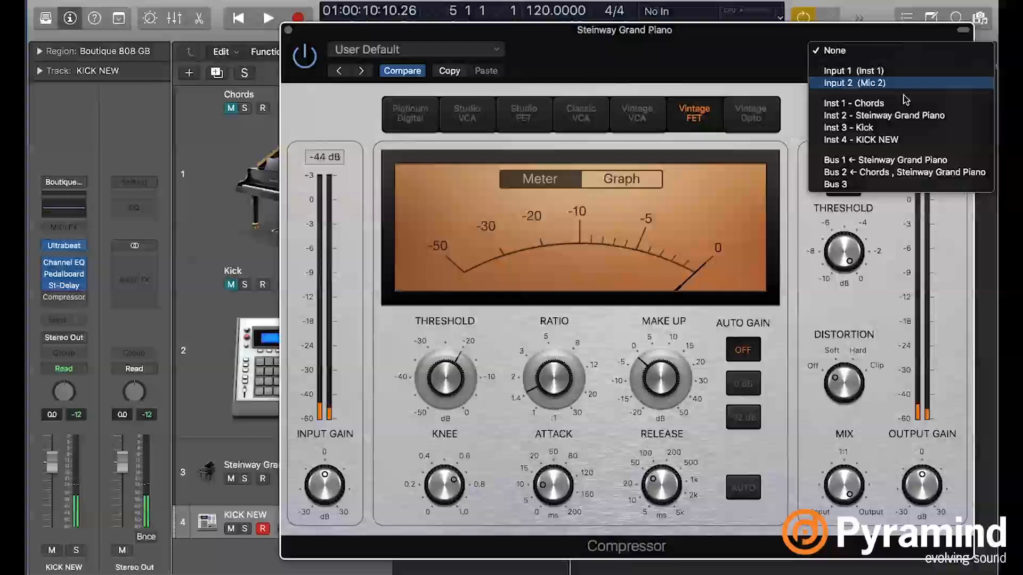
click(893, 140)
drag(774, 60, 714, 32)
- Play the loop and lower the compressor's threshold to -50 dB
mouse_move(399, 348)
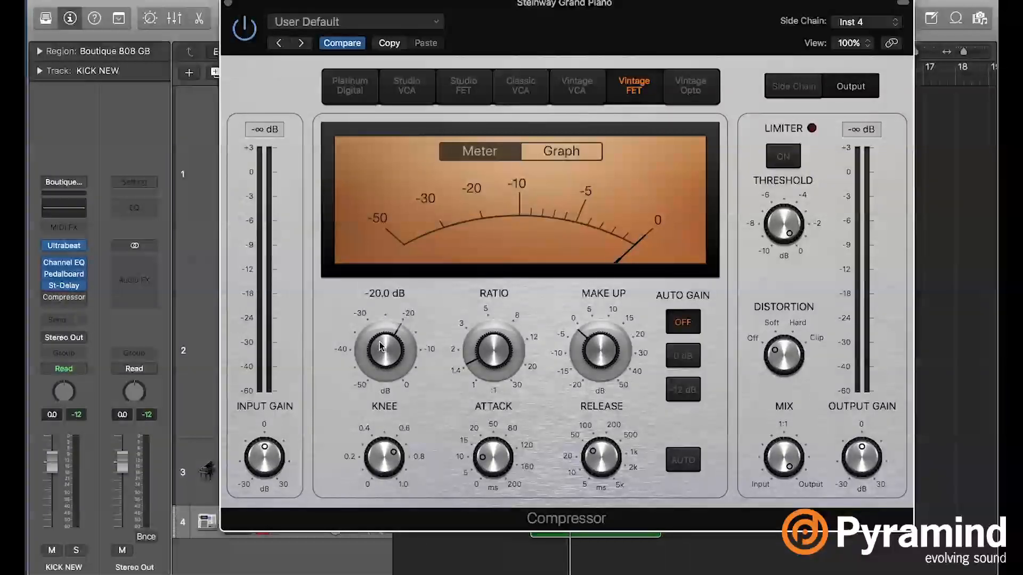
key(space)
drag(382, 347, 361, 488)
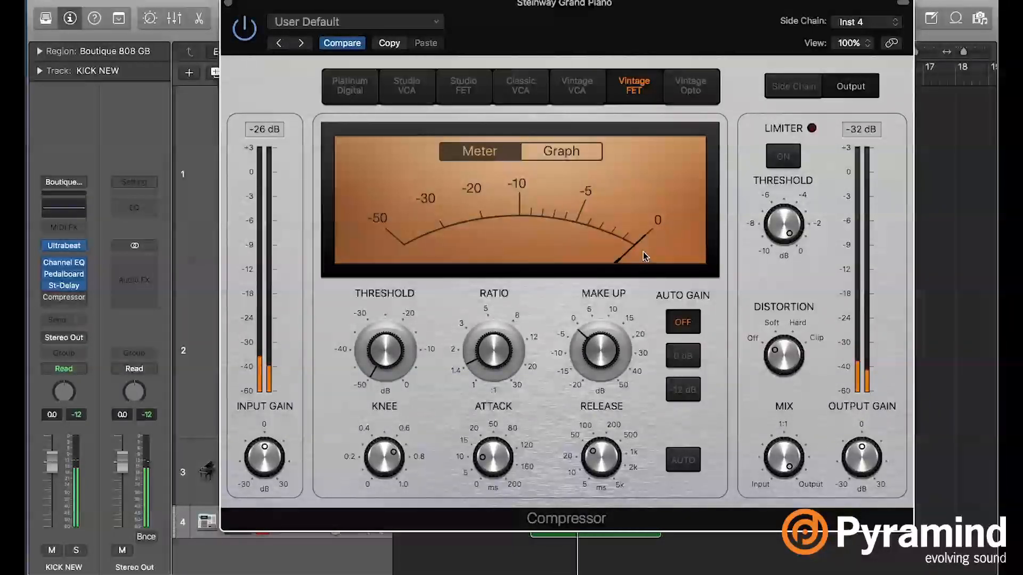
alt+click(599, 364)
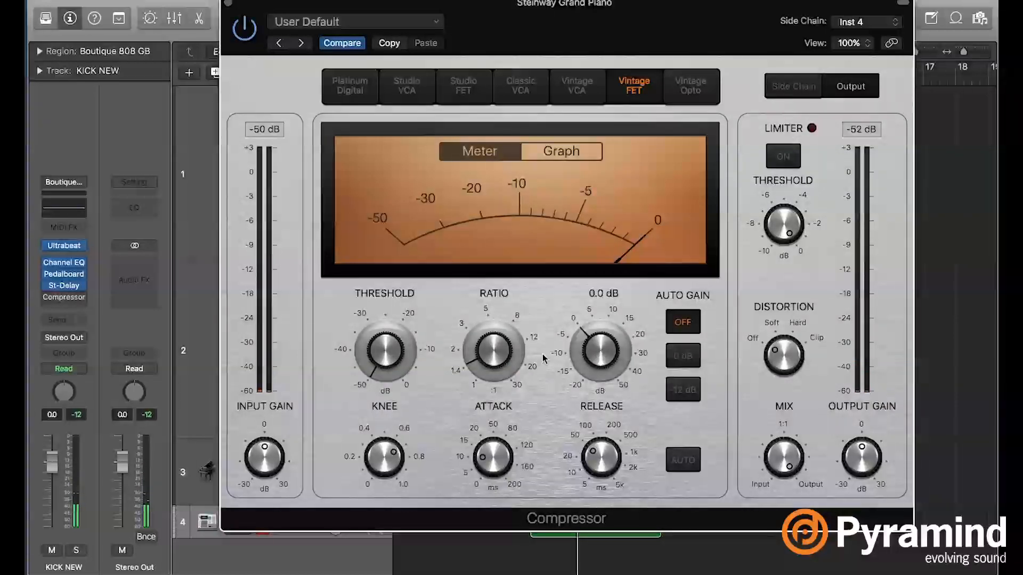
- Raise the compressor's ratio to about 12:1 during playback and replay the loop
mouse_move(490, 356)
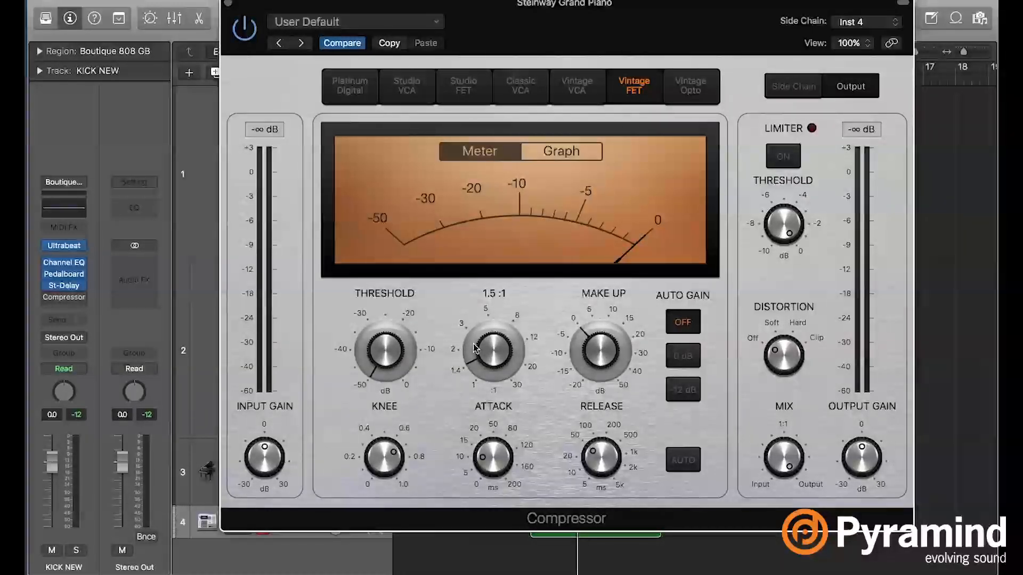
key(space)
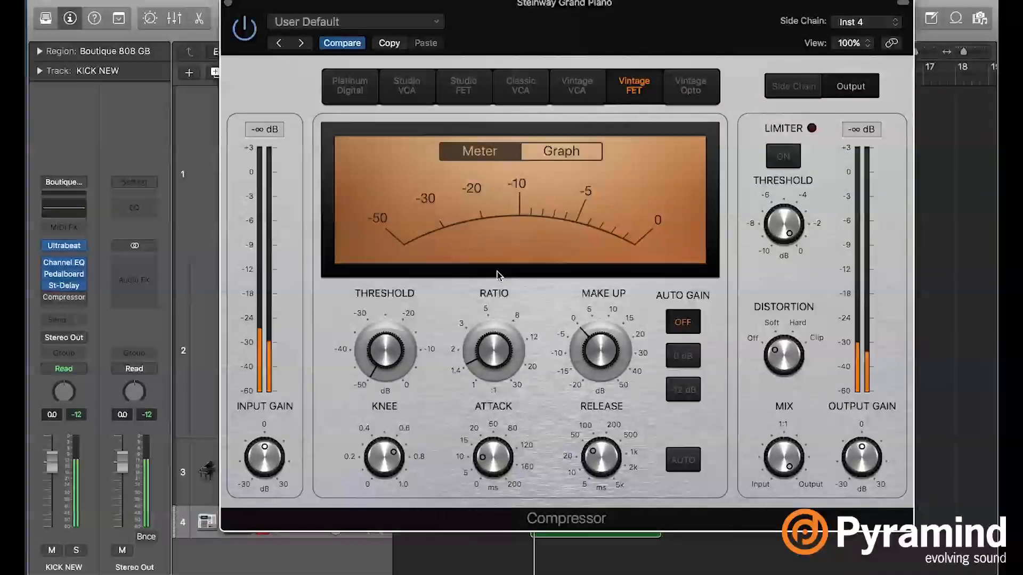
drag(498, 352, 485, 220)
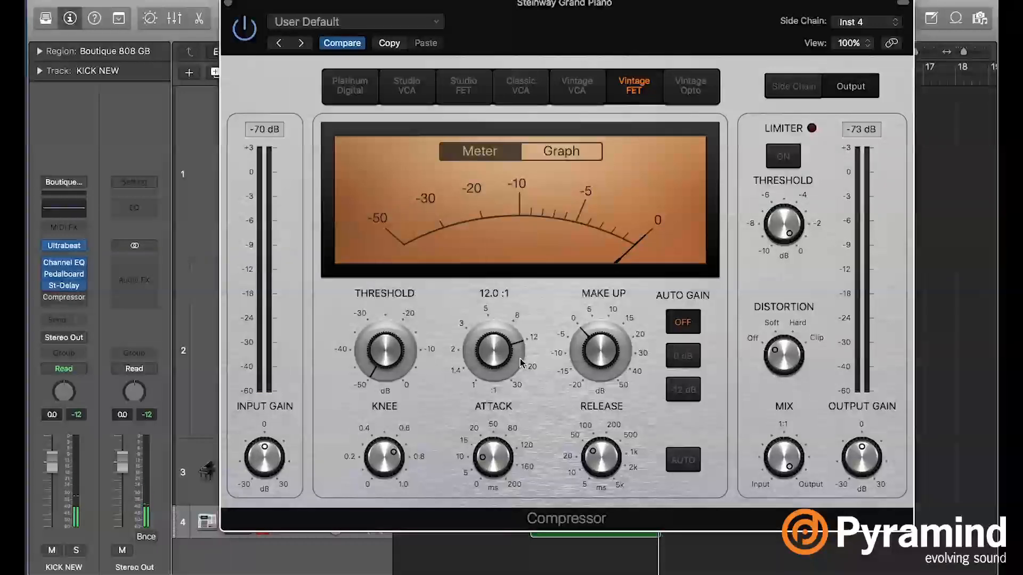
key(space)
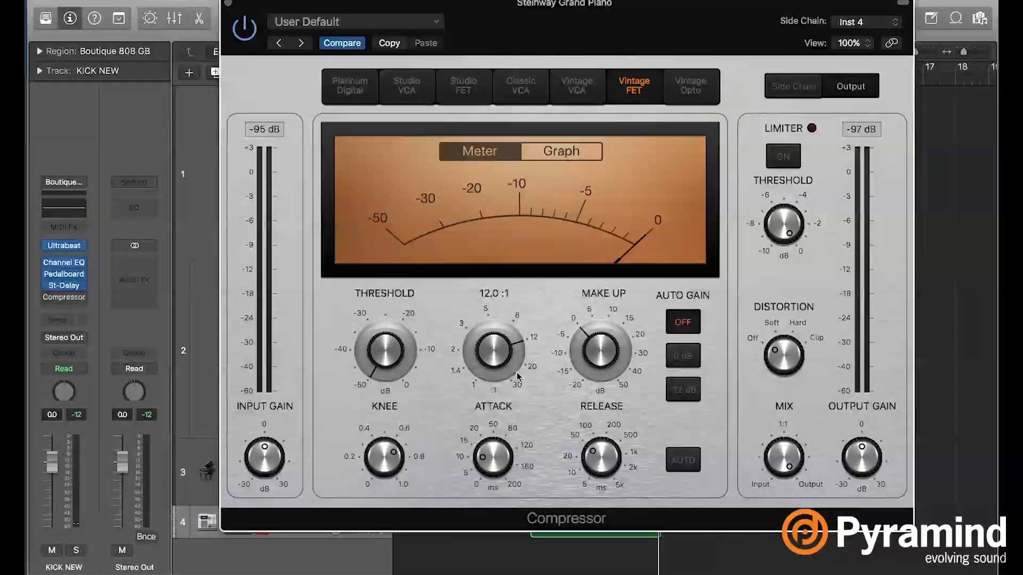
mouse_move(502, 451)
key(space)
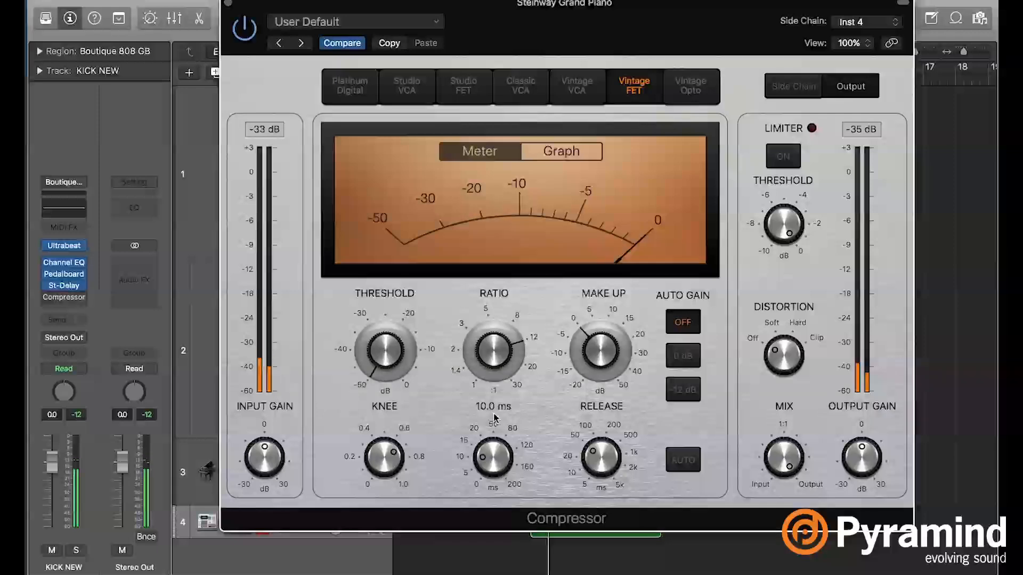
mouse_move(491, 348)
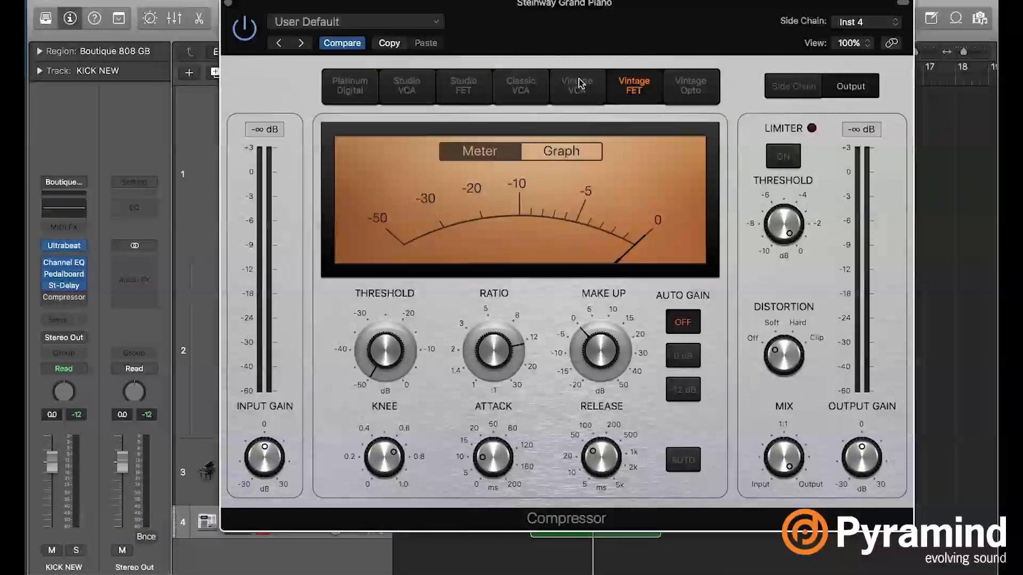
mouse_move(387, 366)
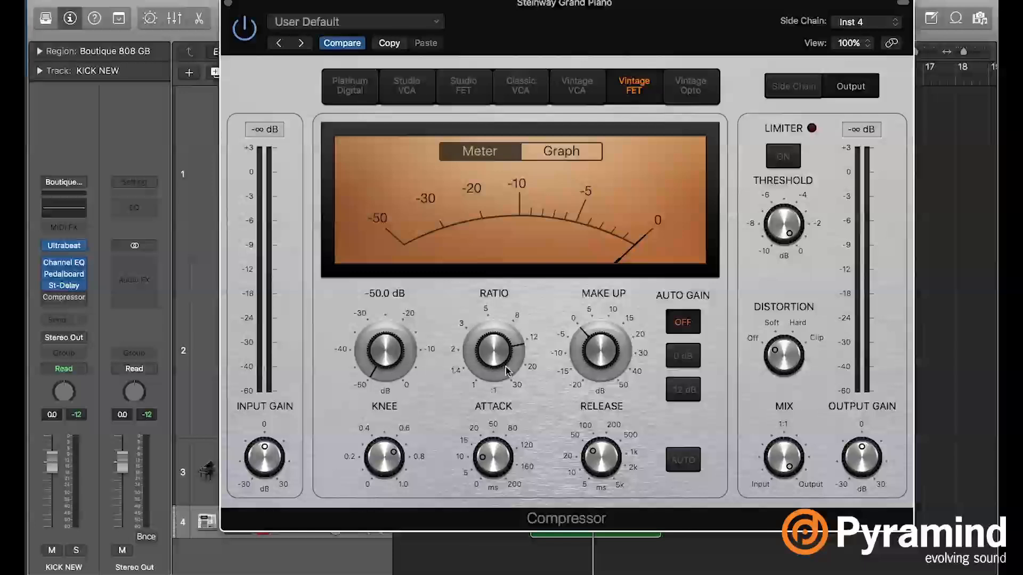
mouse_move(507, 372)
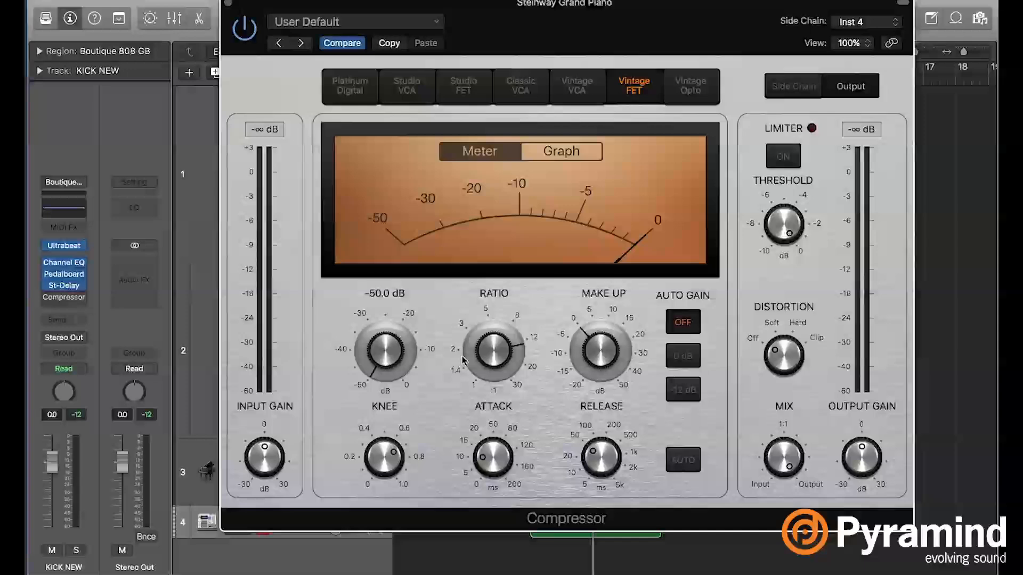
- Readjust the compressor during playback to a threshold of about -38 dB and a ratio of about 12:1
key(space)
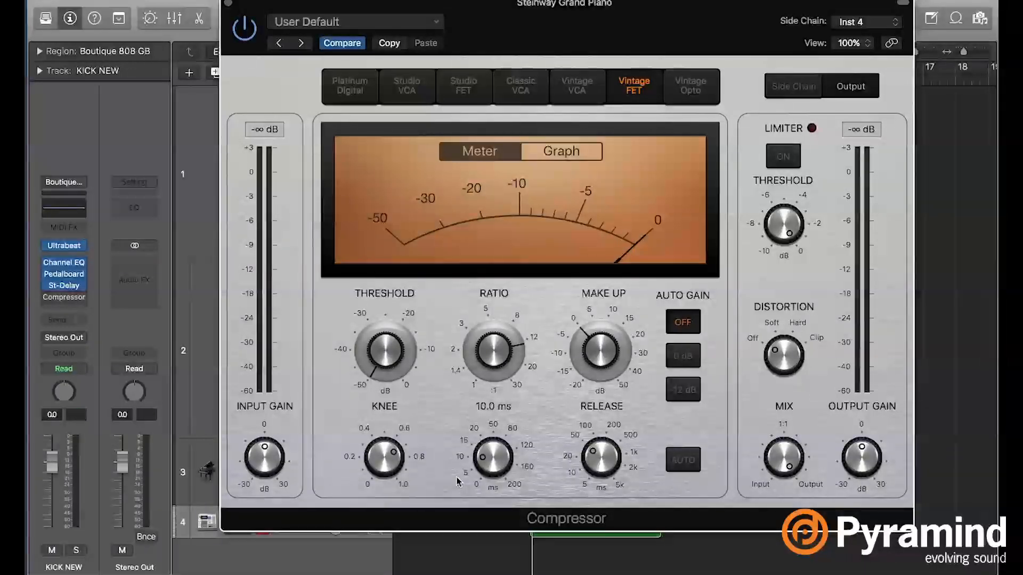
drag(495, 341, 496, 324)
drag(383, 320, 383, 286)
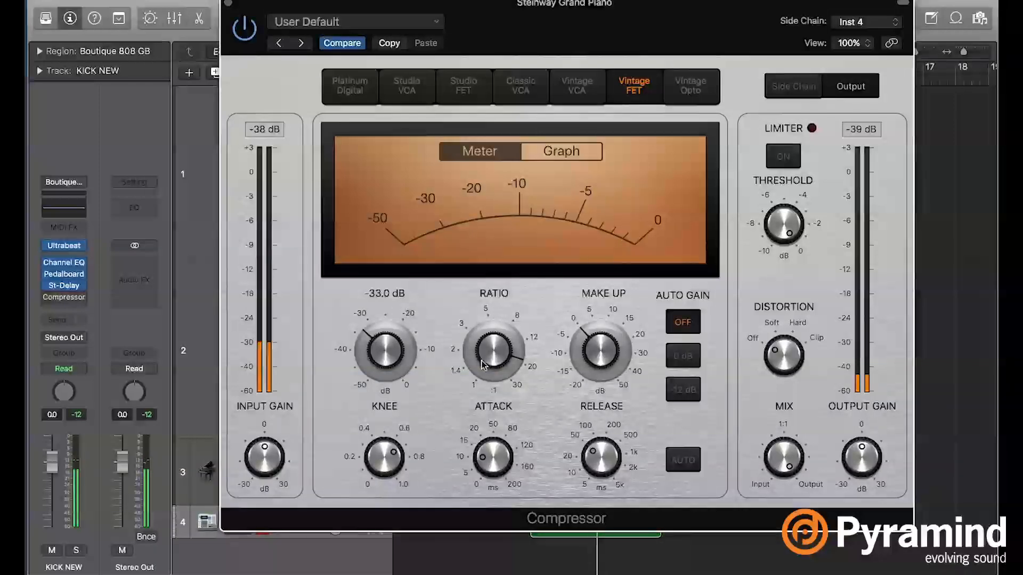
drag(495, 346, 495, 358)
drag(397, 360, 397, 370)
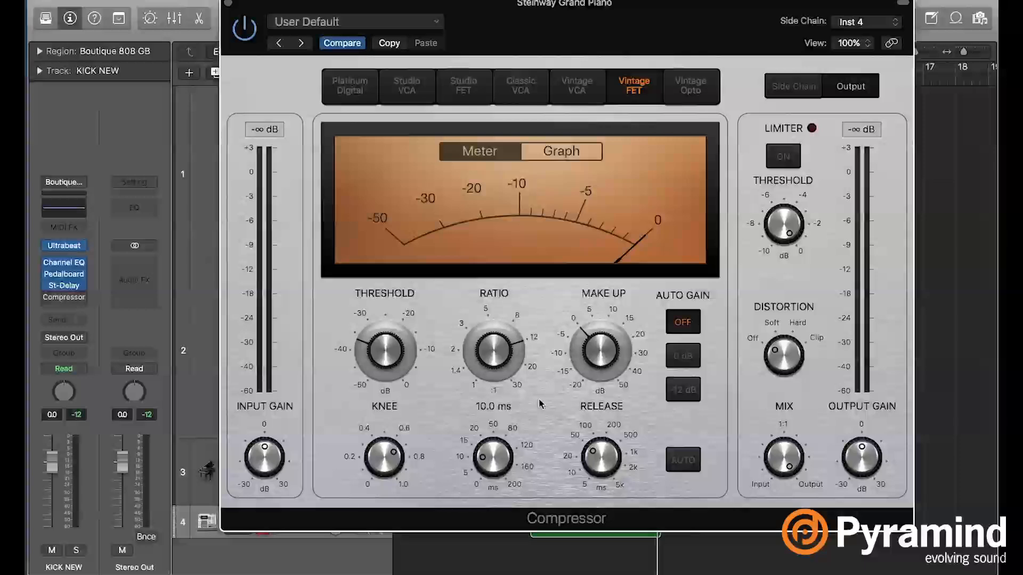
- Set the compressor's attack to 0 ms and its release to 5000 ms
drag(493, 453, 493, 479)
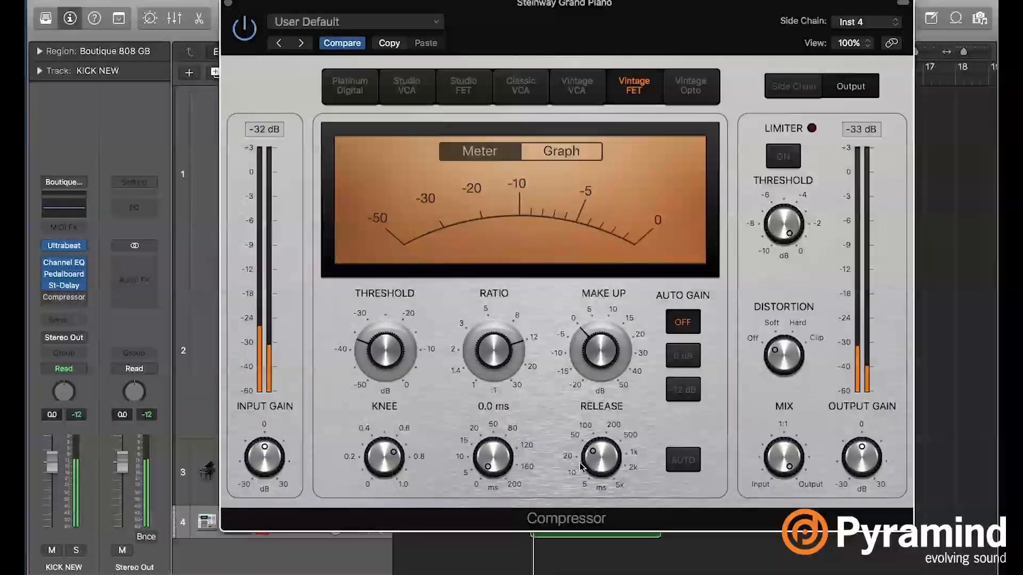
drag(594, 459, 594, 362)
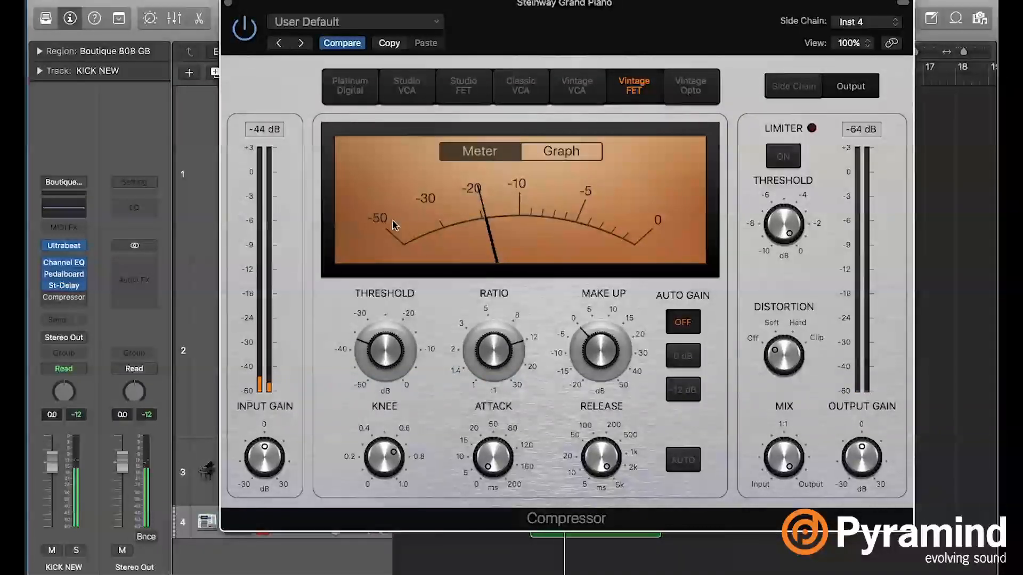
- Deepen the compression with a threshold of about -46 dB and a ratio above 20:1, and play the loop with the release at 140 ms
drag(392, 343, 391, 368)
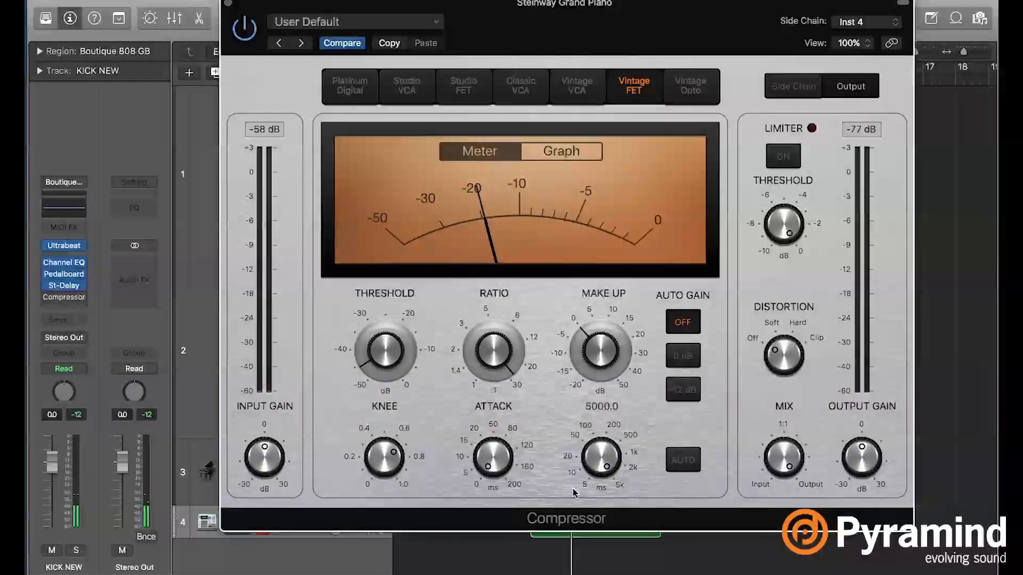
drag(591, 471, 586, 534)
drag(603, 469, 604, 481)
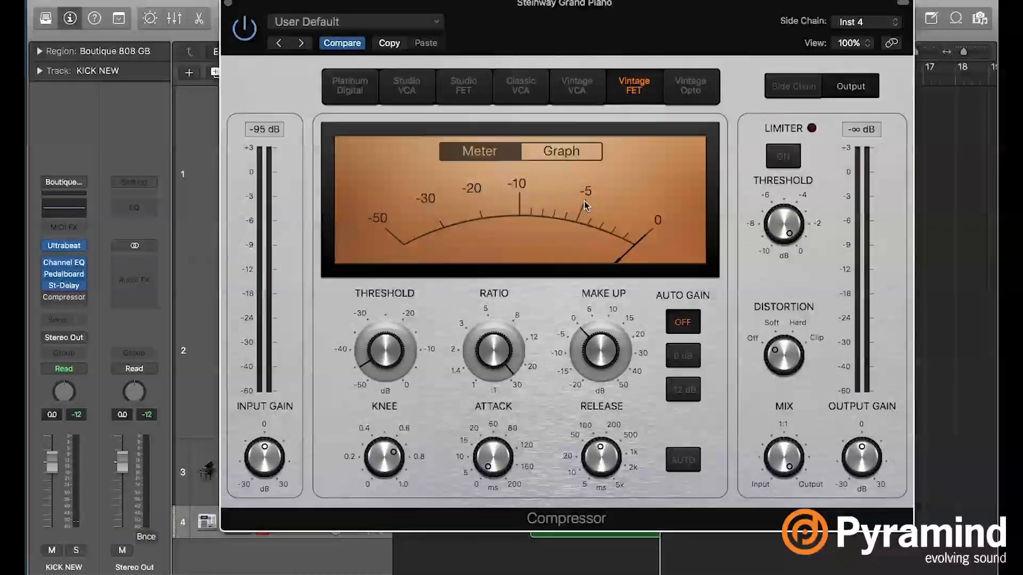
mouse_move(608, 440)
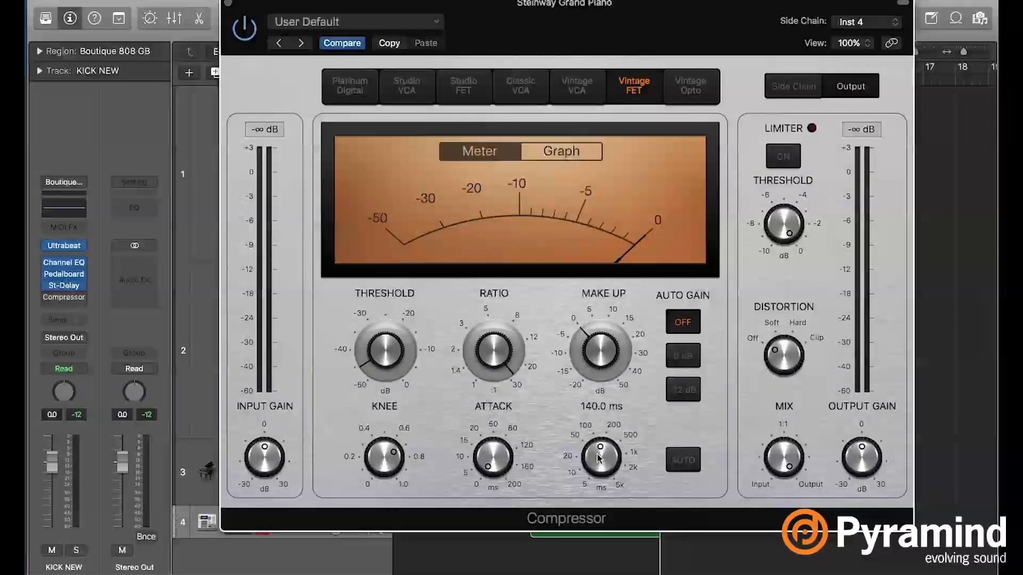
key(space)
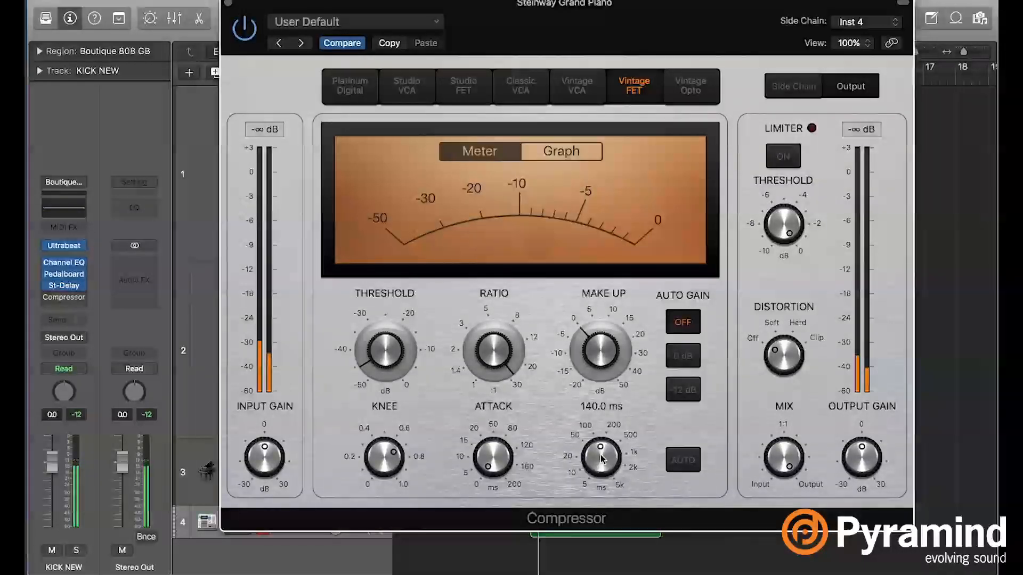
- Shorten the compressor's release to 45 ms during playback, and settle on 81 ms
drag(599, 456, 597, 475)
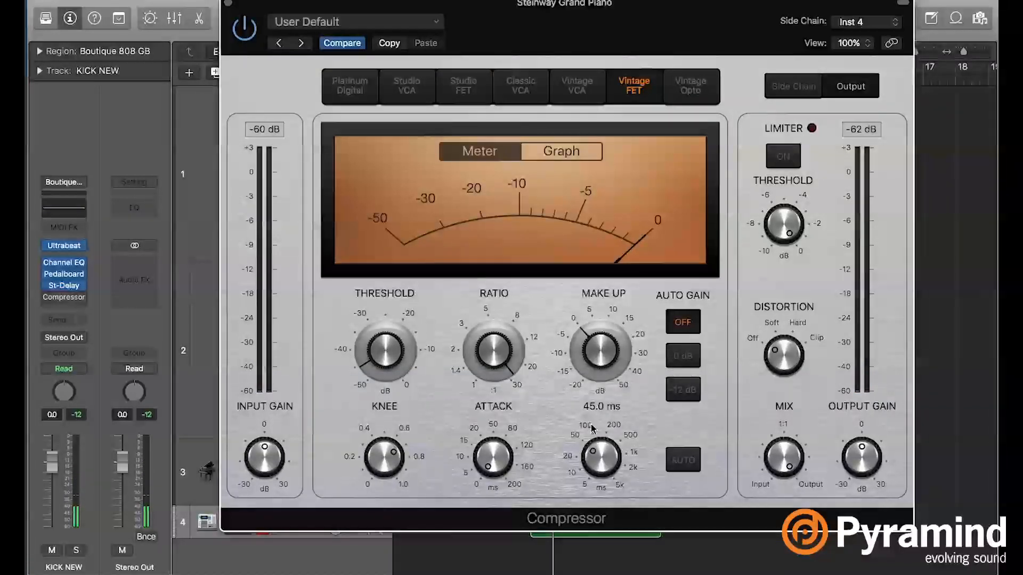
mouse_move(601, 461)
mouse_down()
mouse_move(598, 442)
mouse_move(600, 464)
mouse_up()
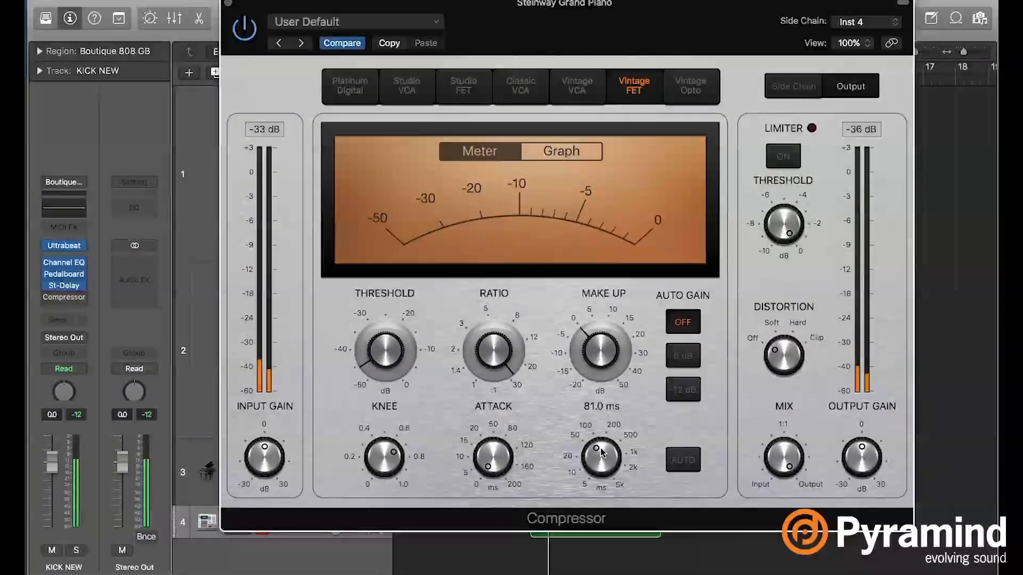
- Sweep the compressor's attack between 0 ms and 200 ms to compare the fastest and slowest settings
drag(512, 468, 491, 444)
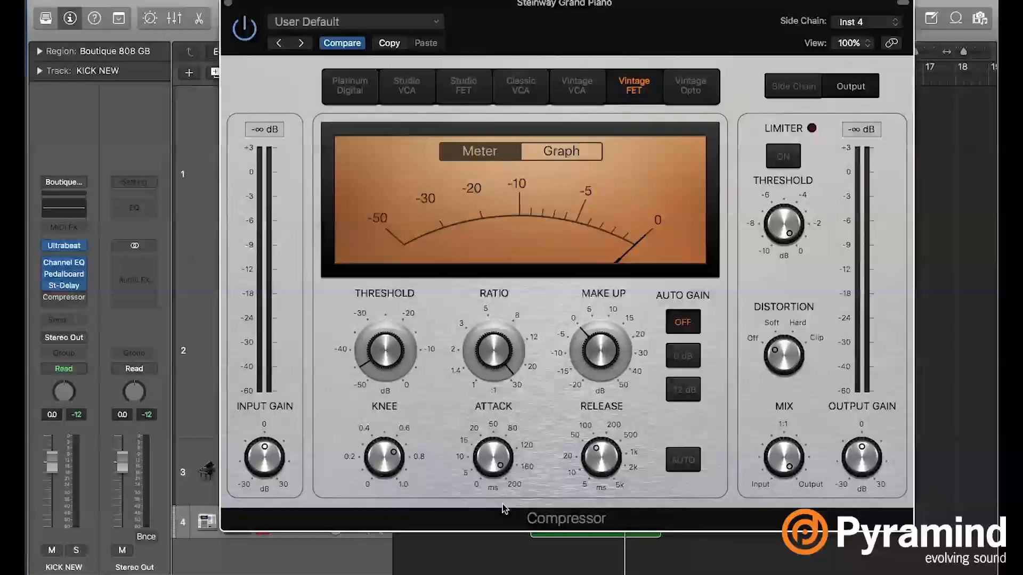
drag(493, 458, 492, 506)
drag(486, 452, 486, 489)
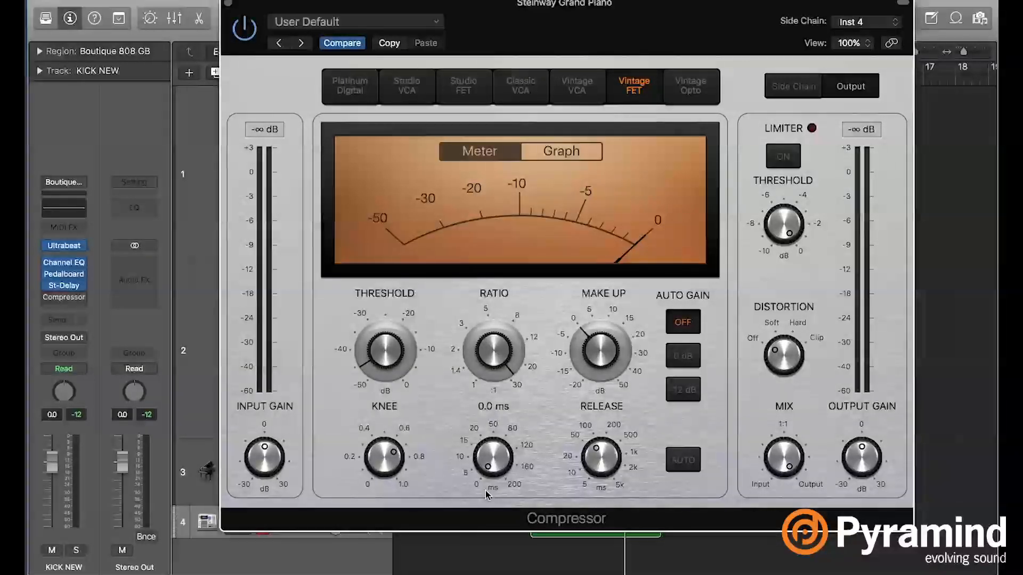
drag(492, 448, 491, 443)
drag(491, 378, 492, 341)
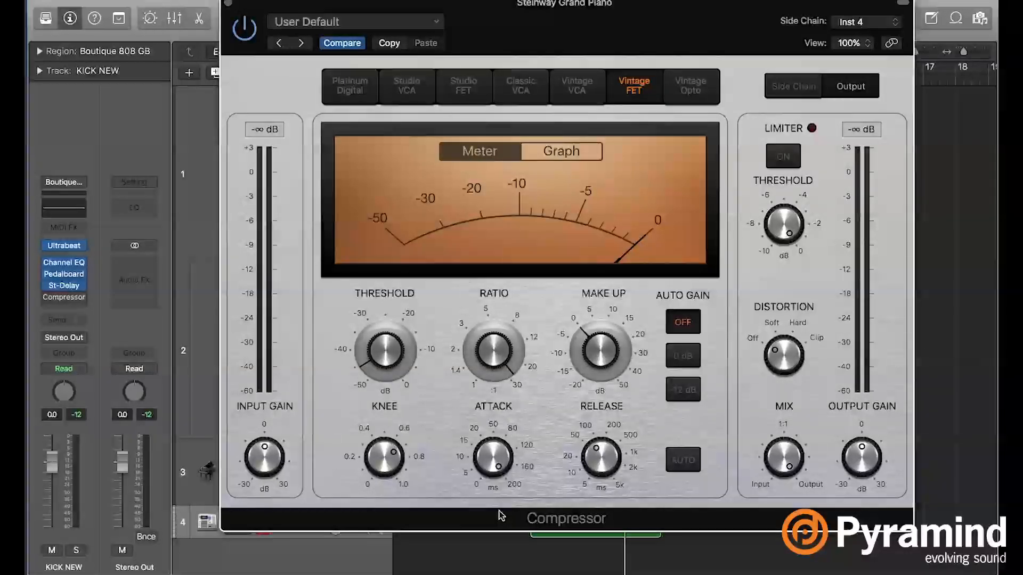
mouse_move(493, 463)
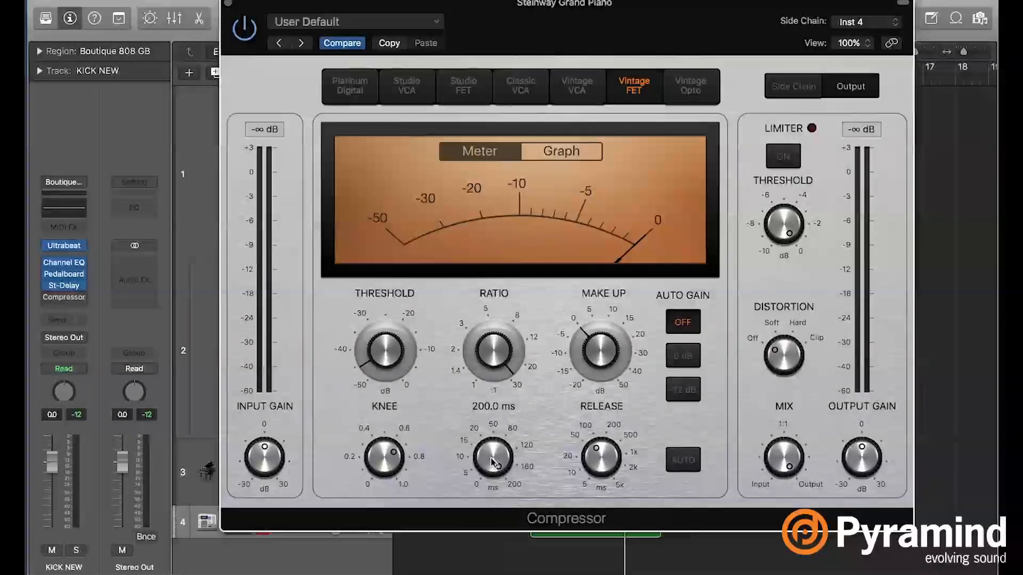
- Play the loop while trying compressor attack times of 13, 182 and 0.5 ms, and settle on 2 ms
key(space)
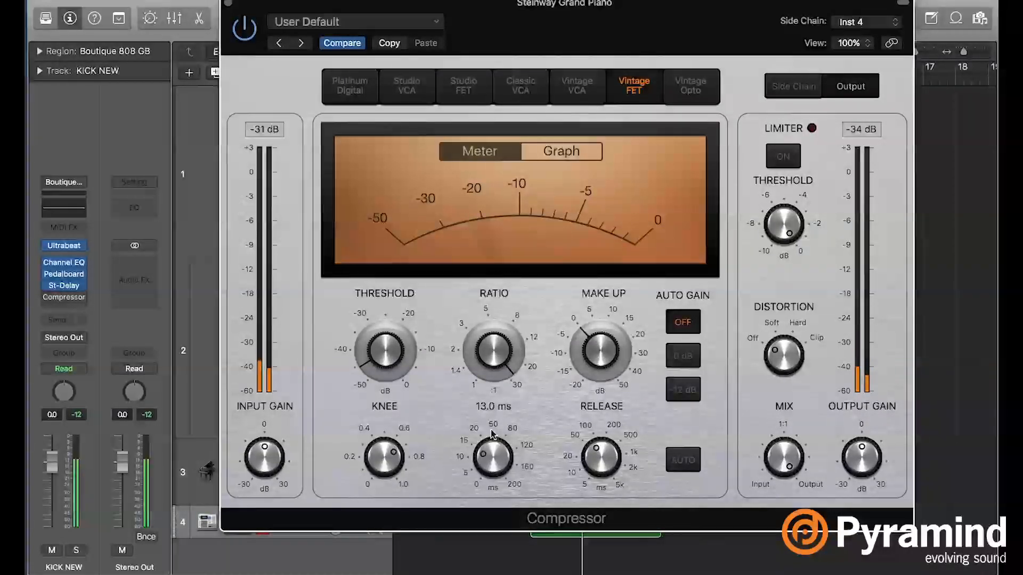
drag(493, 434, 484, 349)
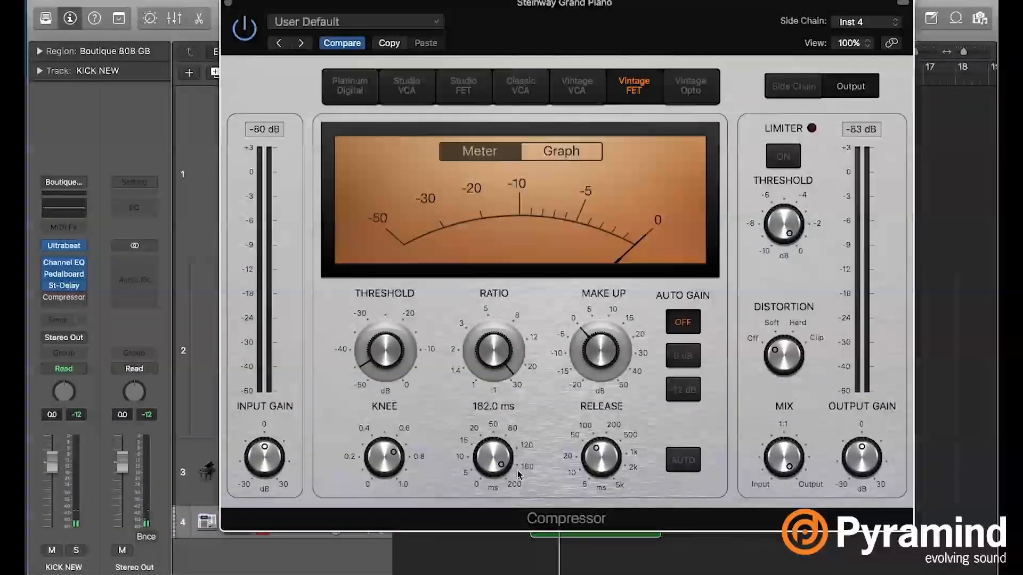
drag(496, 457, 504, 349)
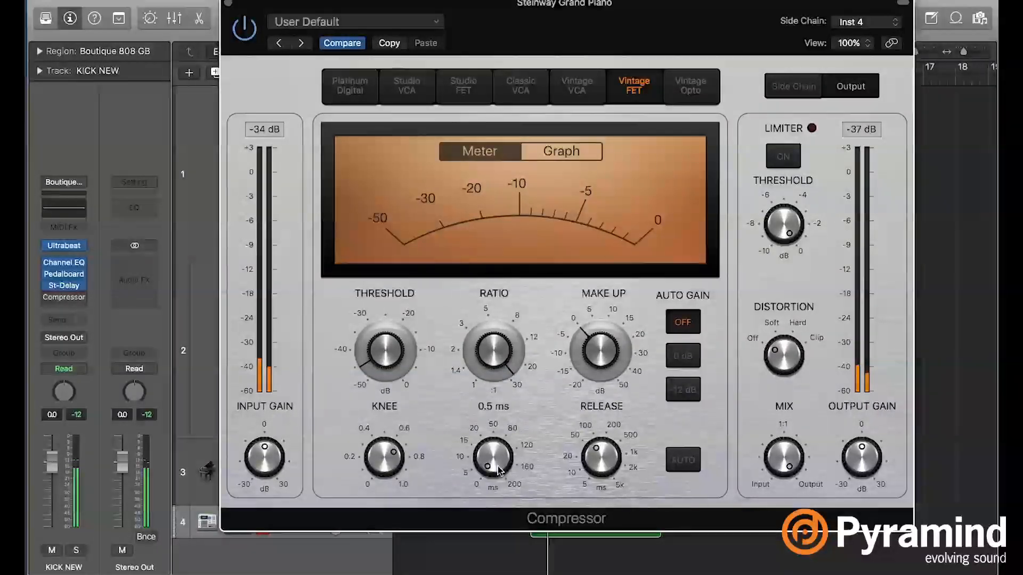
drag(493, 472, 526, 457)
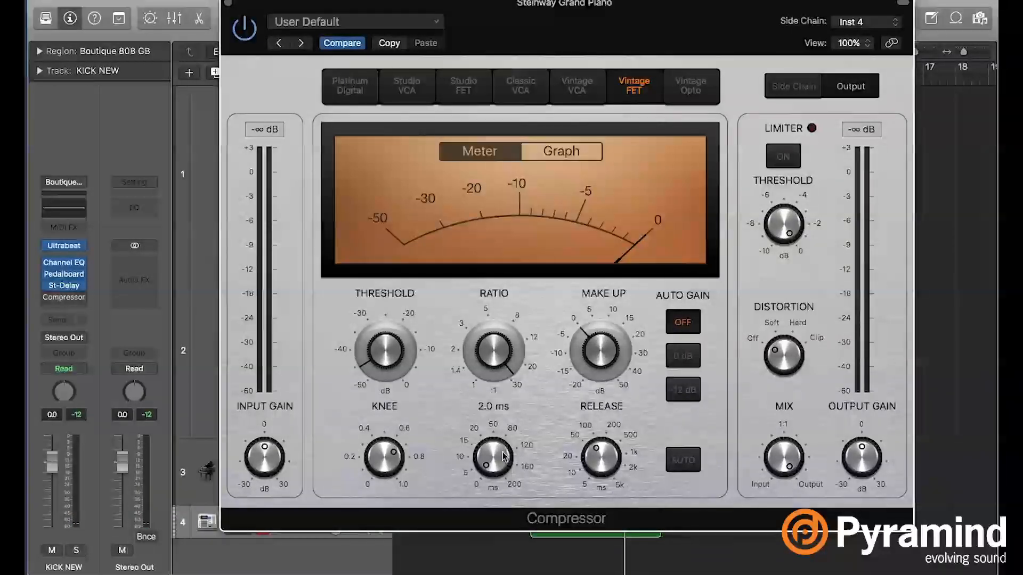
- Change the compressor display to the Graph view and start playback of the loop
mouse_move(367, 454)
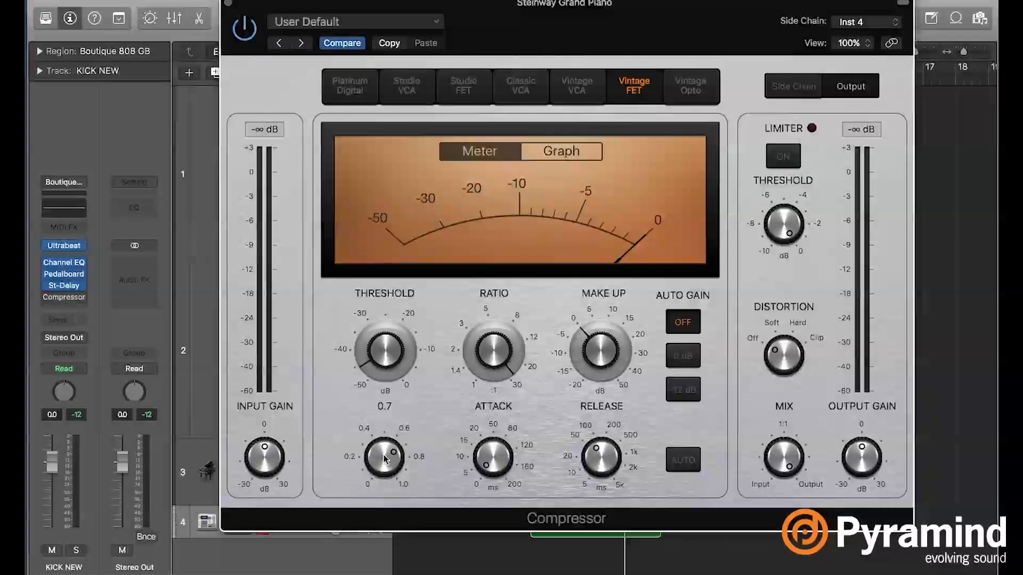
click(564, 152)
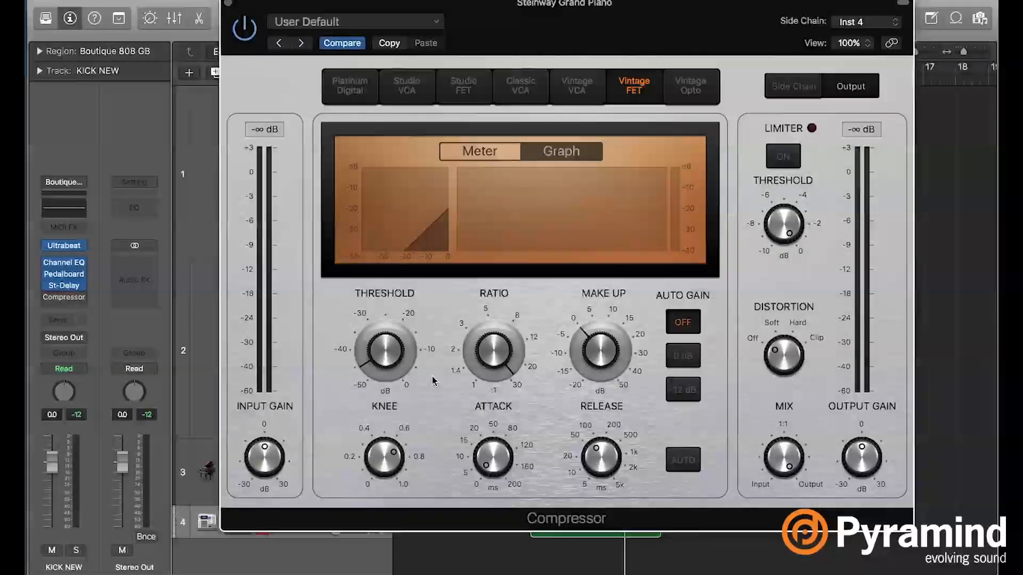
key(space)
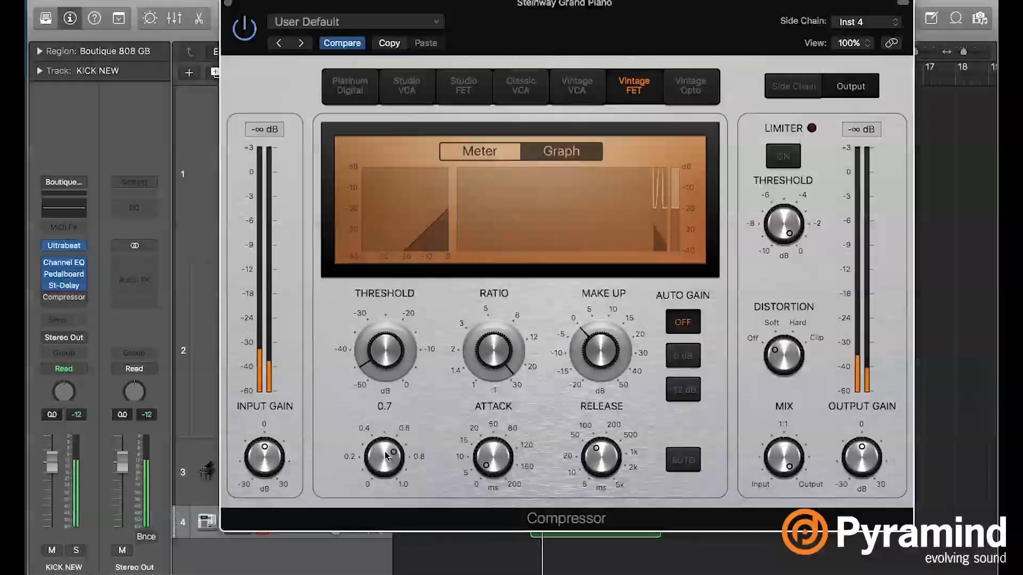
- Compare compressor knee settings of 1.0 and 0.0 during playback, and settle on 0.3
drag(383, 461, 390, 478)
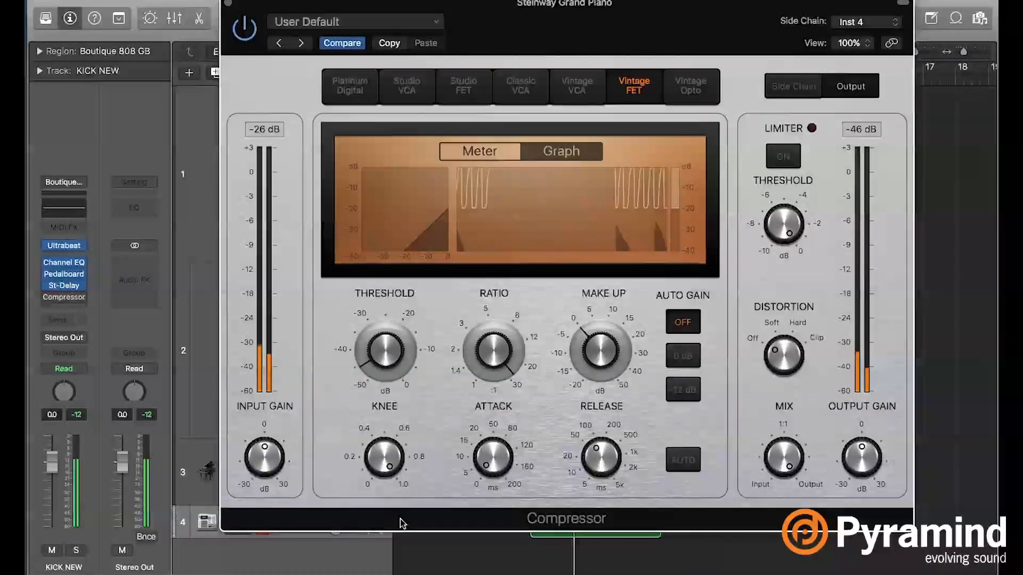
mouse_move(391, 467)
drag(391, 467, 390, 506)
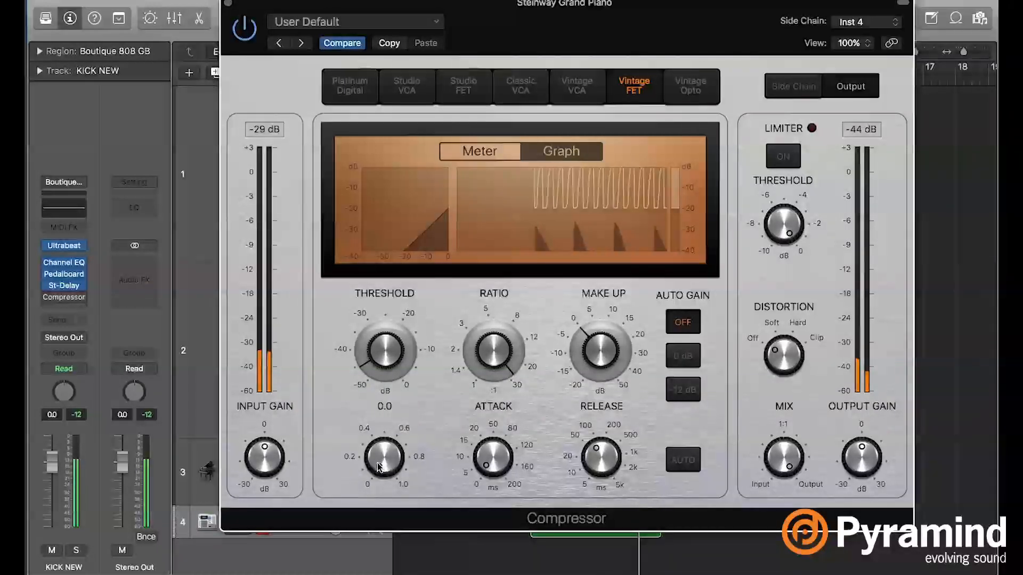
drag(379, 471, 381, 452)
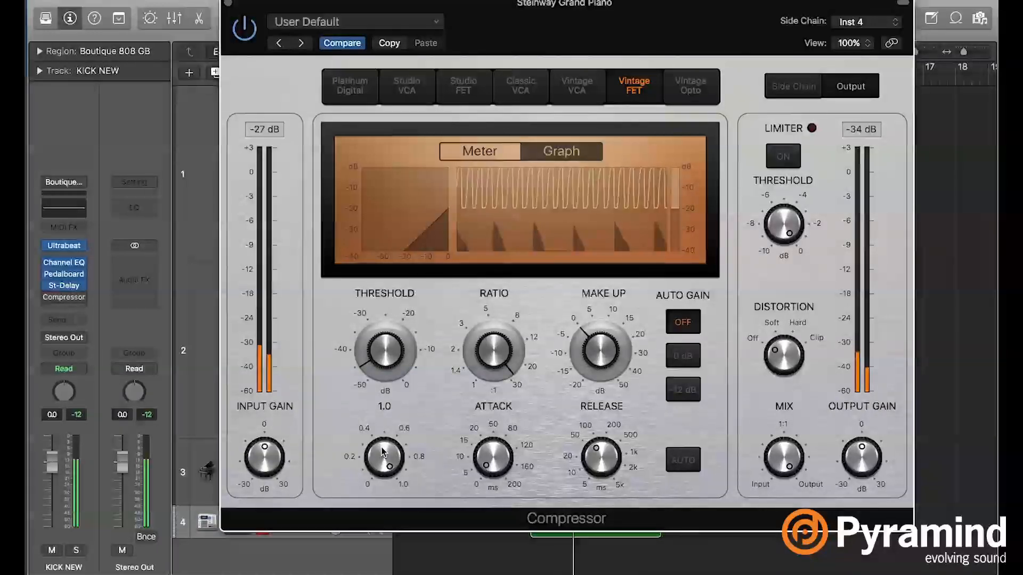
drag(382, 448, 381, 491)
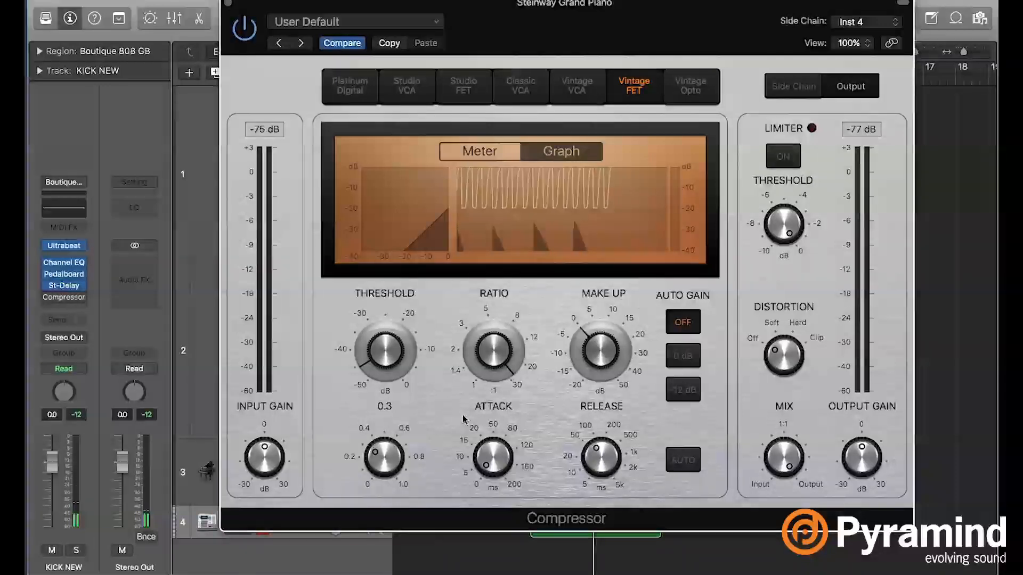
- Ease the compressor to a threshold of -44 dB and a ratio slightly below 16:1, with a slightly longer attack
drag(498, 358, 495, 397)
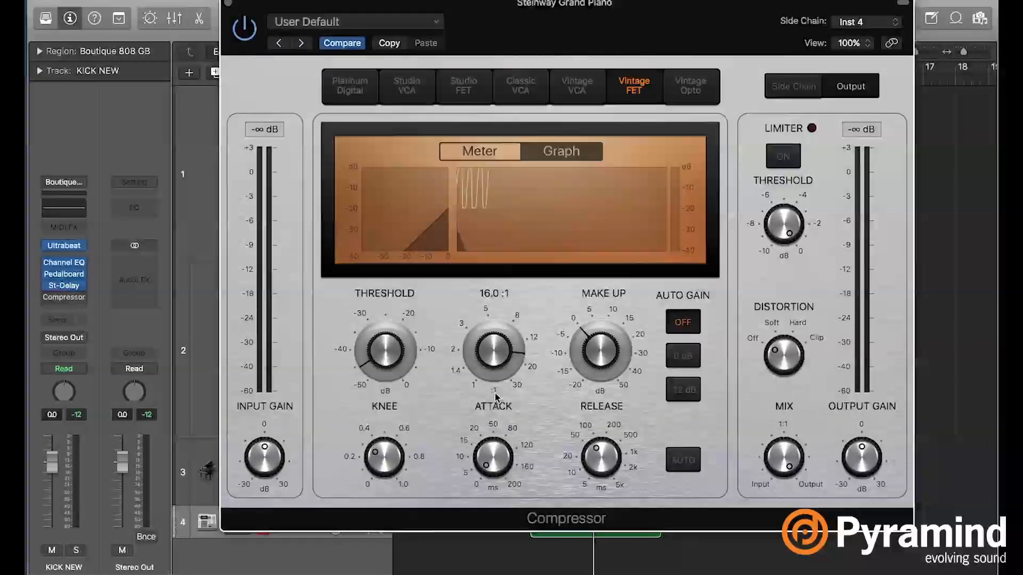
drag(688, 44, 690, 42)
mouse_move(364, 358)
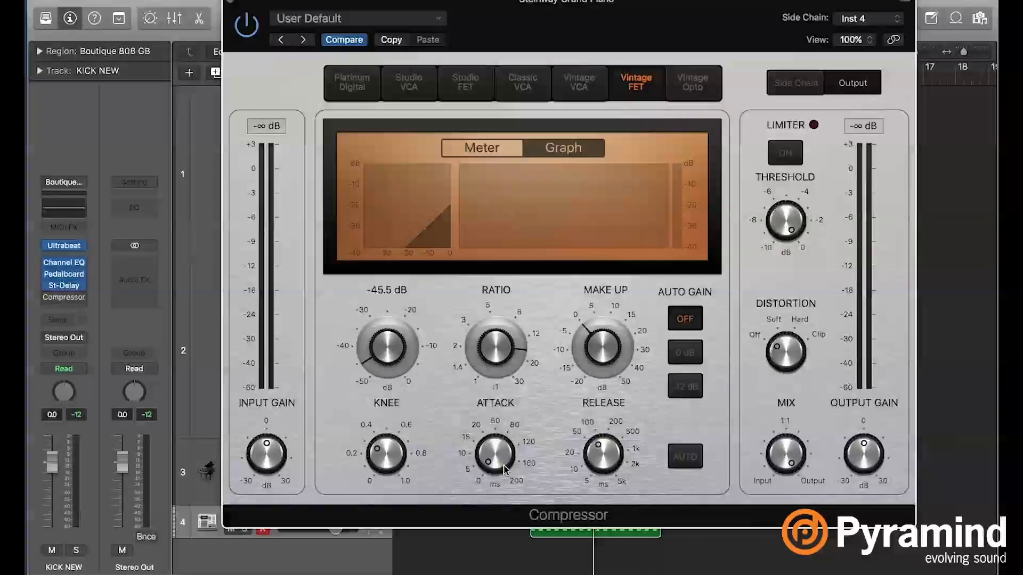
mouse_move(496, 461)
drag(390, 359, 390, 356)
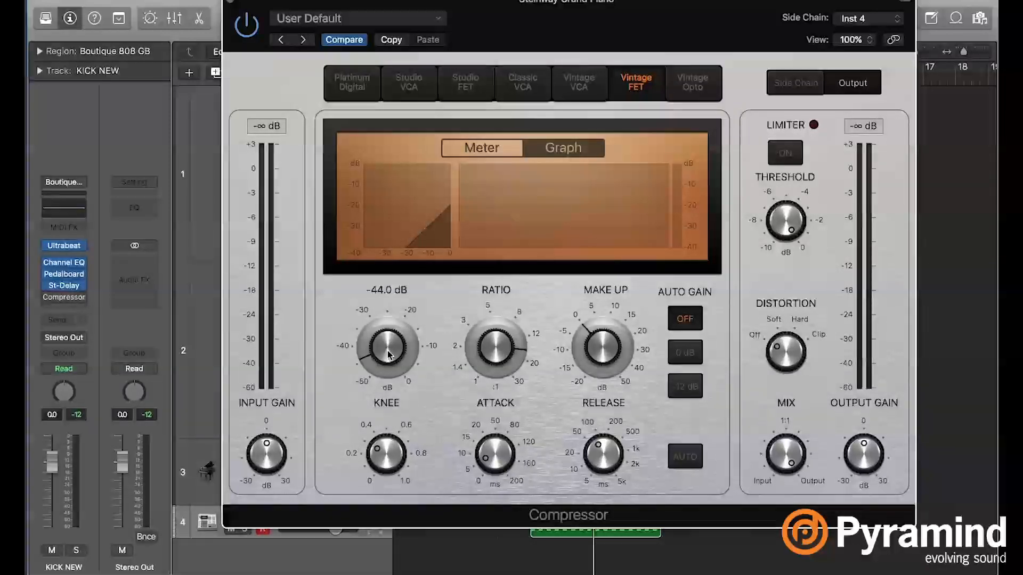
drag(504, 367, 500, 367)
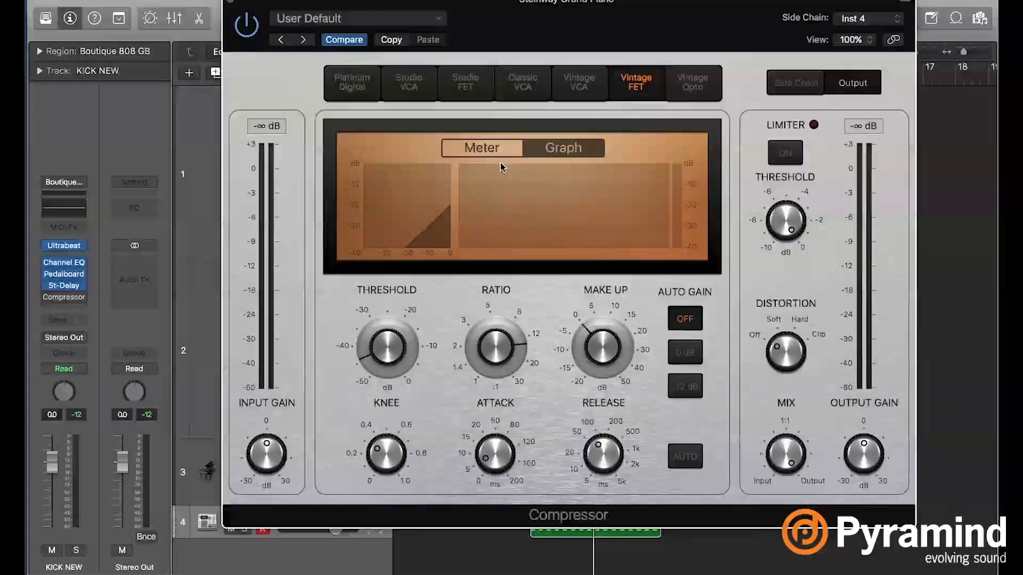
- Play the loop in the Meter view and soften the compression to a threshold of -17.5 dB and a ratio of about 3:1
key(space)
click(495, 150)
drag(387, 373, 387, 341)
drag(492, 365, 491, 389)
drag(374, 336, 375, 326)
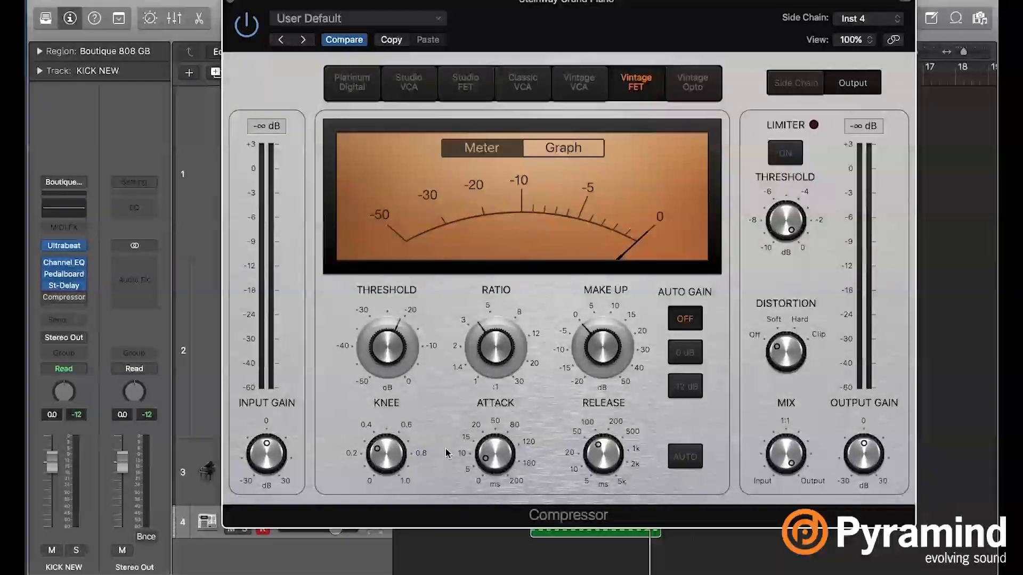
mouse_move(401, 365)
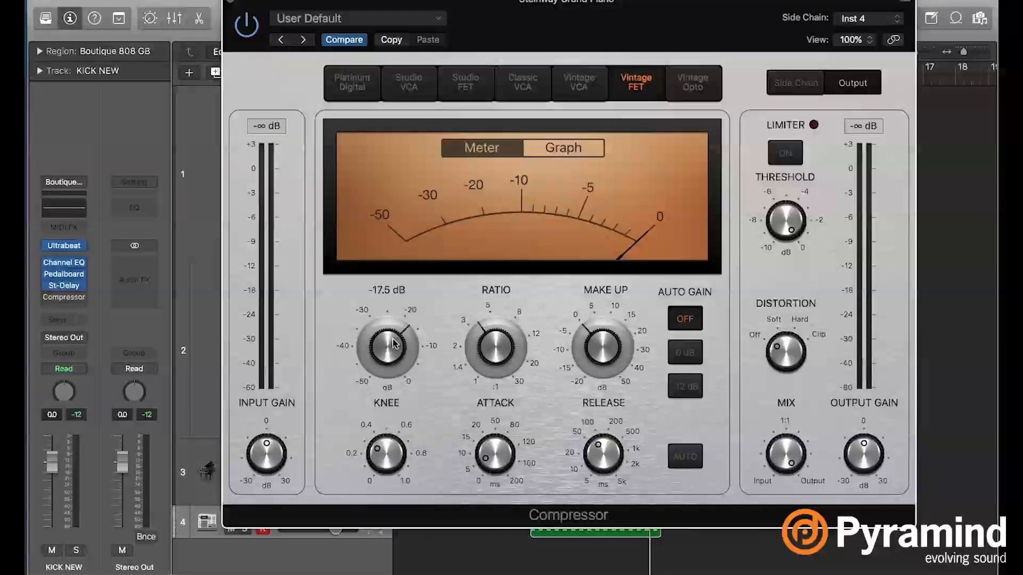
drag(495, 360, 495, 375)
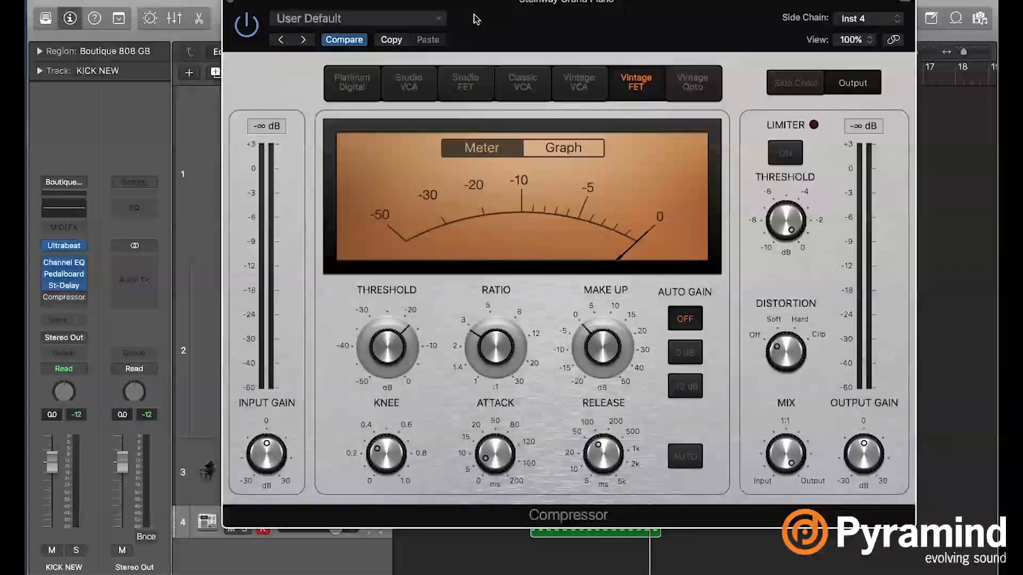
drag(476, 19, 561, 31)
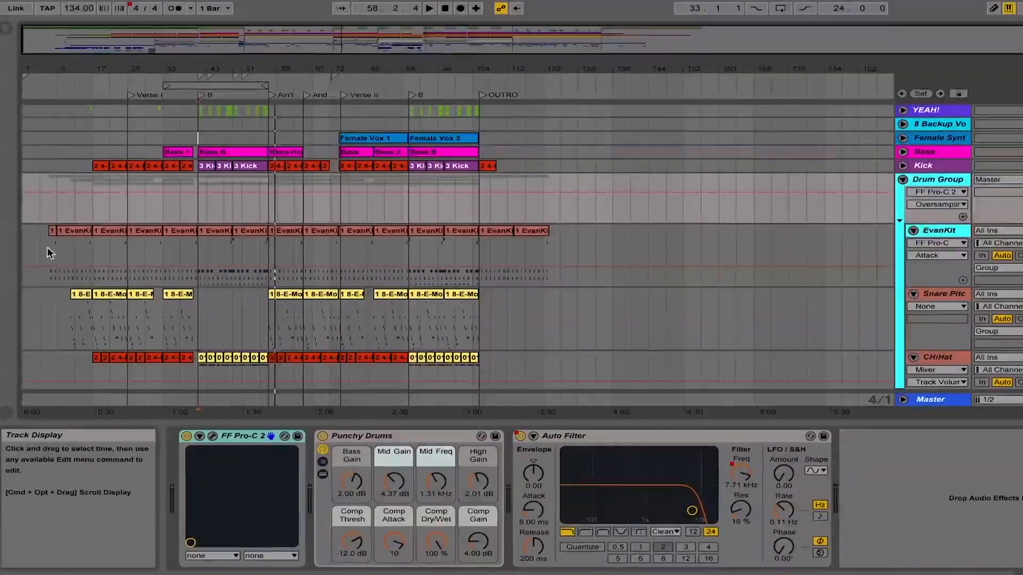
click(46, 248)
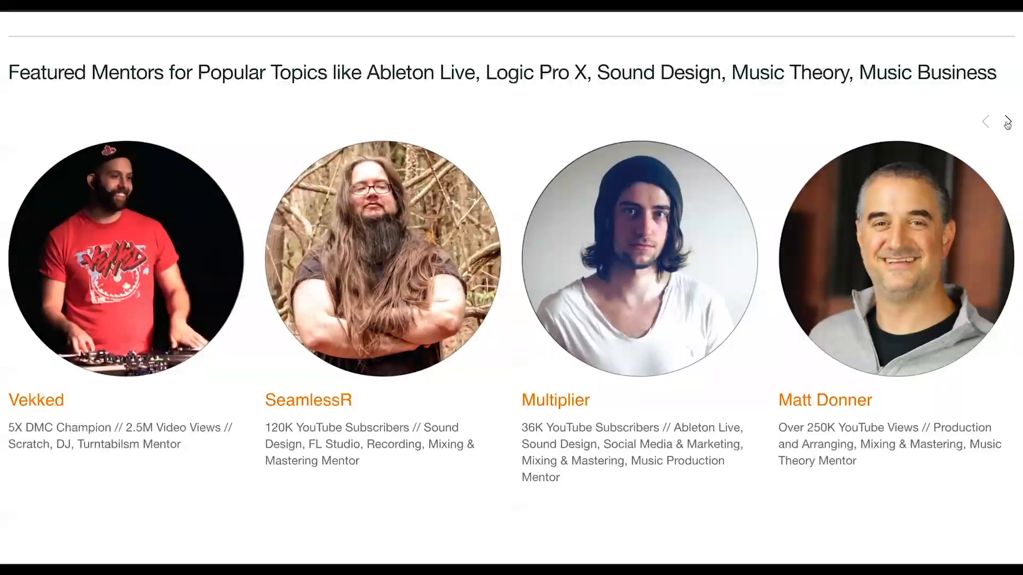
- Browse through the featured mentors on the web page to the end of the list
click(1006, 122)
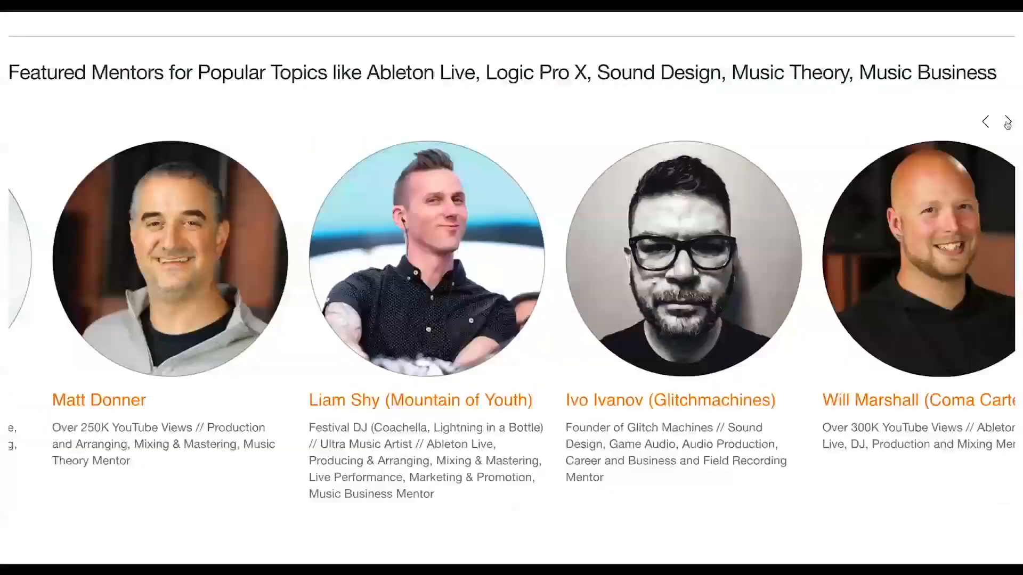
click(1005, 122)
click(1007, 123)
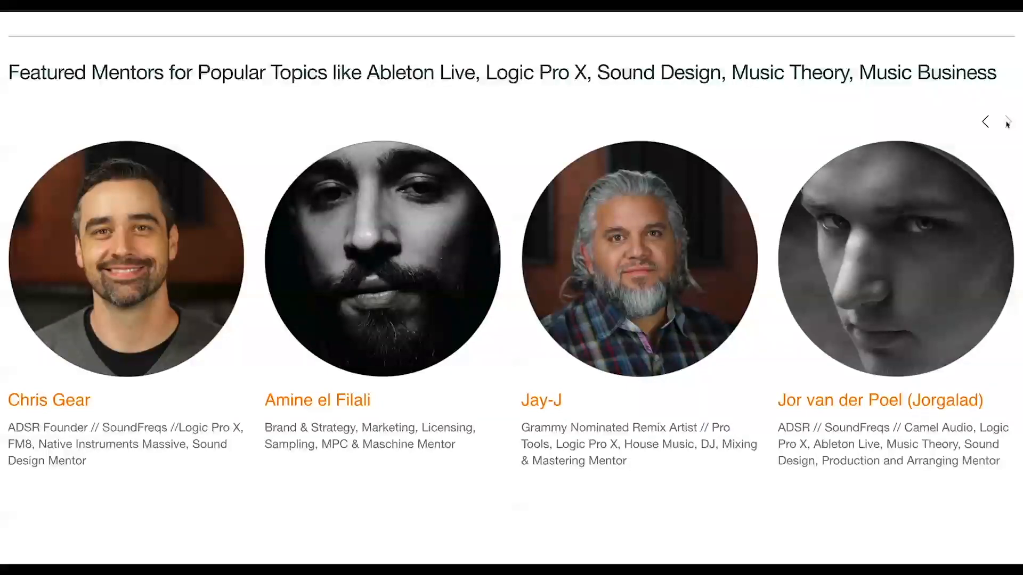